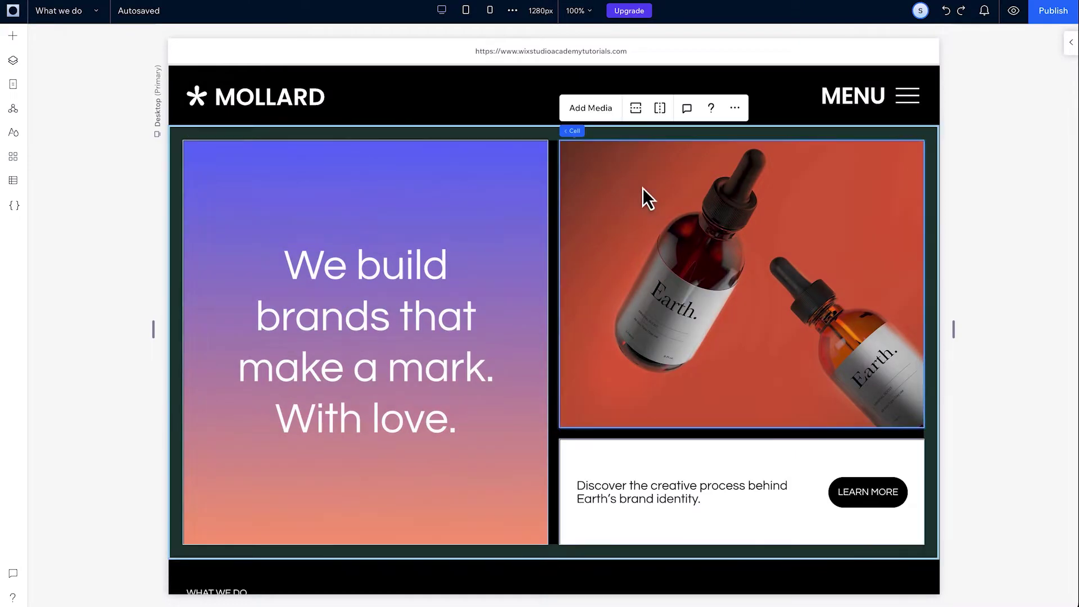
Step: Select the lower text cell and preview the finished grid layout
{"action": "left_click", "coordinate": [668, 459]}
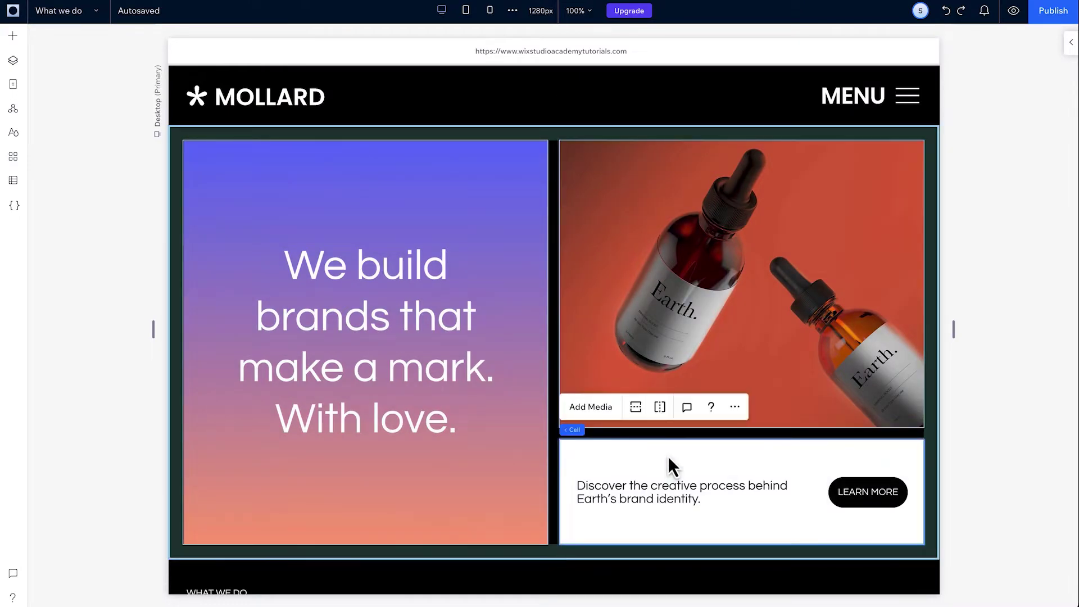
{"action": "left_click", "coordinate": [1013, 16]}
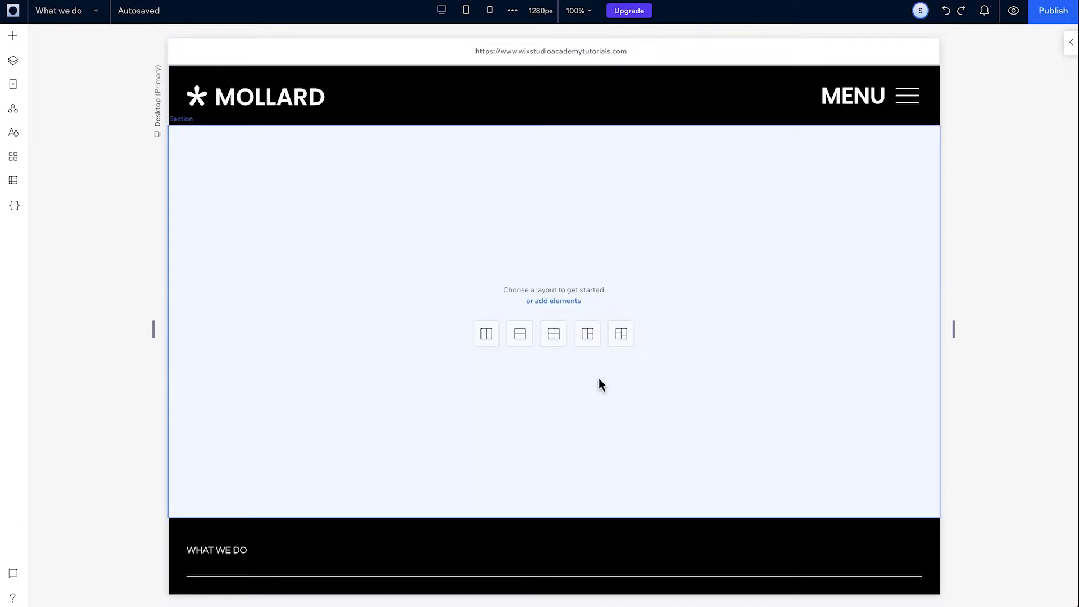
Step: Split the empty section into two equal columns, undoing the extra columns and row tried in settings
{"action": "left_click", "coordinate": [403, 436]}
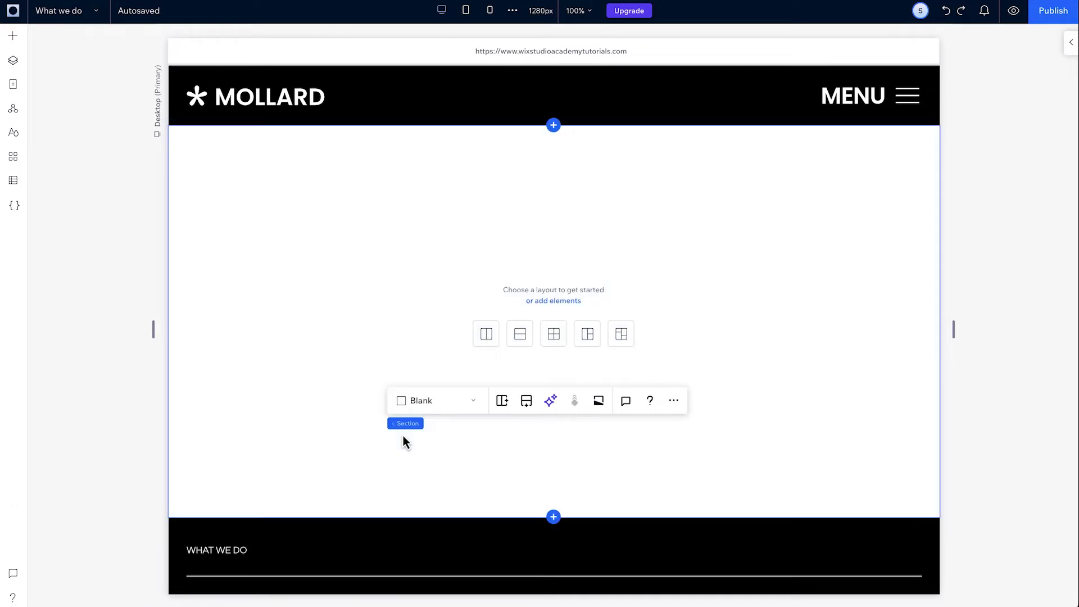
{"action": "left_click", "coordinate": [497, 402]}
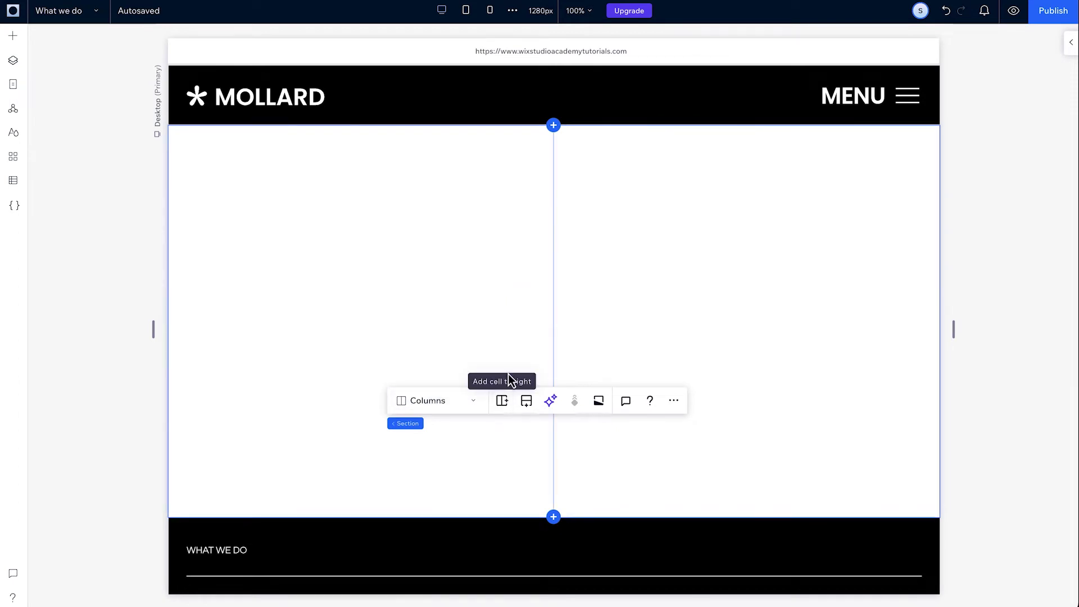
{"action": "mouse_move", "coordinate": [554, 321]}
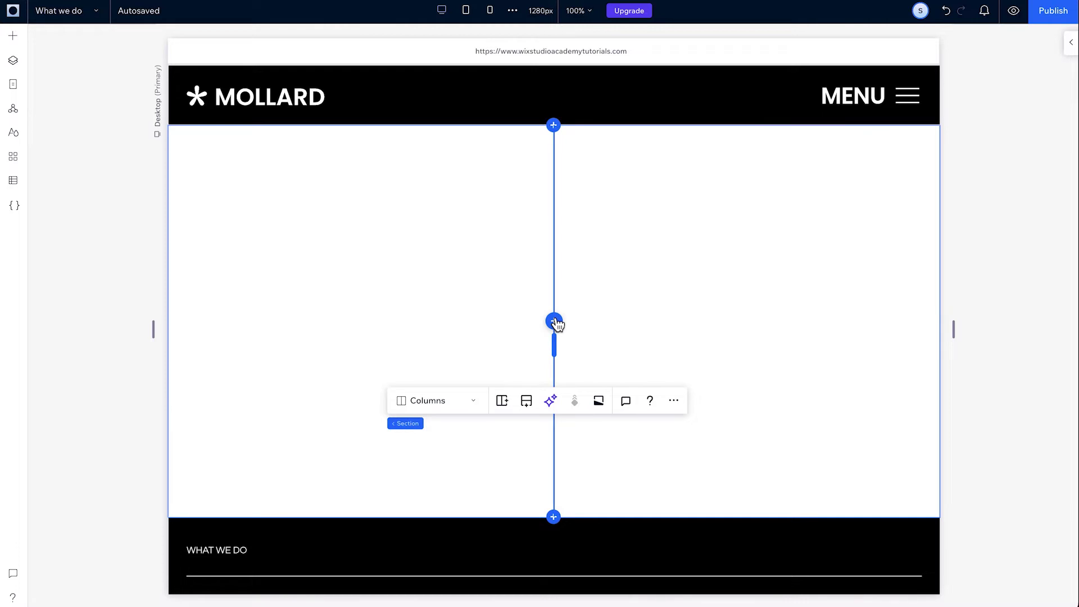
{"action": "left_click", "coordinate": [554, 322]}
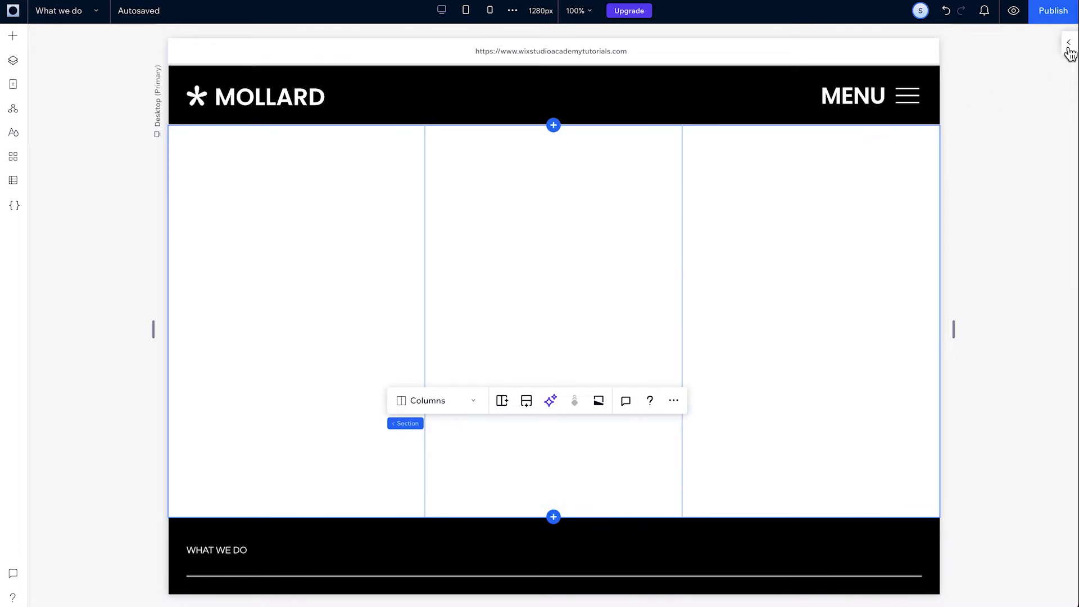
{"action": "left_click", "coordinate": [1070, 43]}
{"action": "scroll", "coordinate": [1056, 224], "scroll_direction": "down", "scroll_amount": 8}
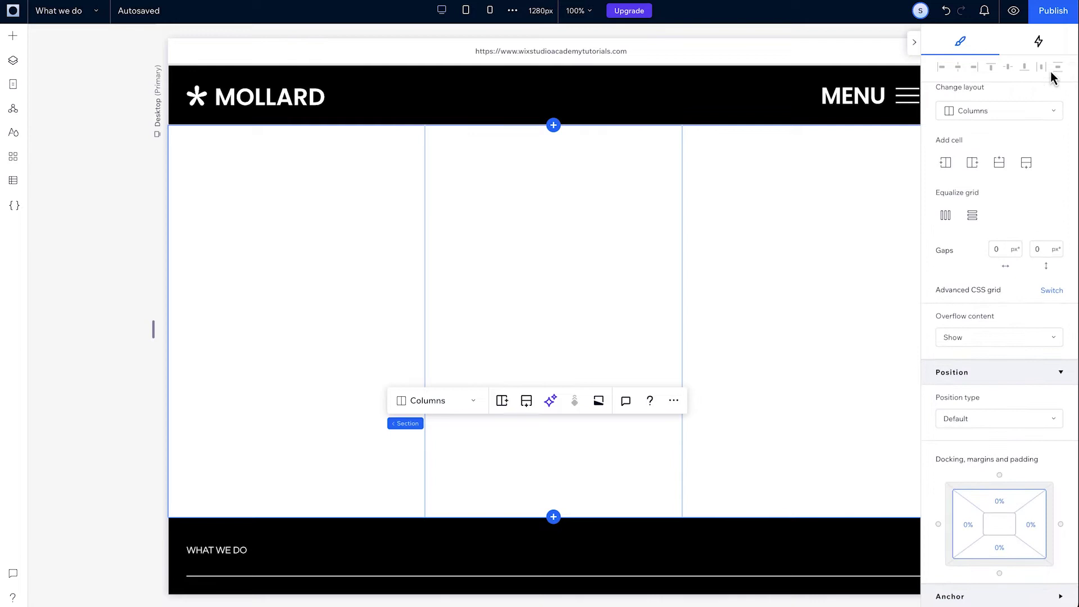
{"action": "left_click", "coordinate": [947, 162]}
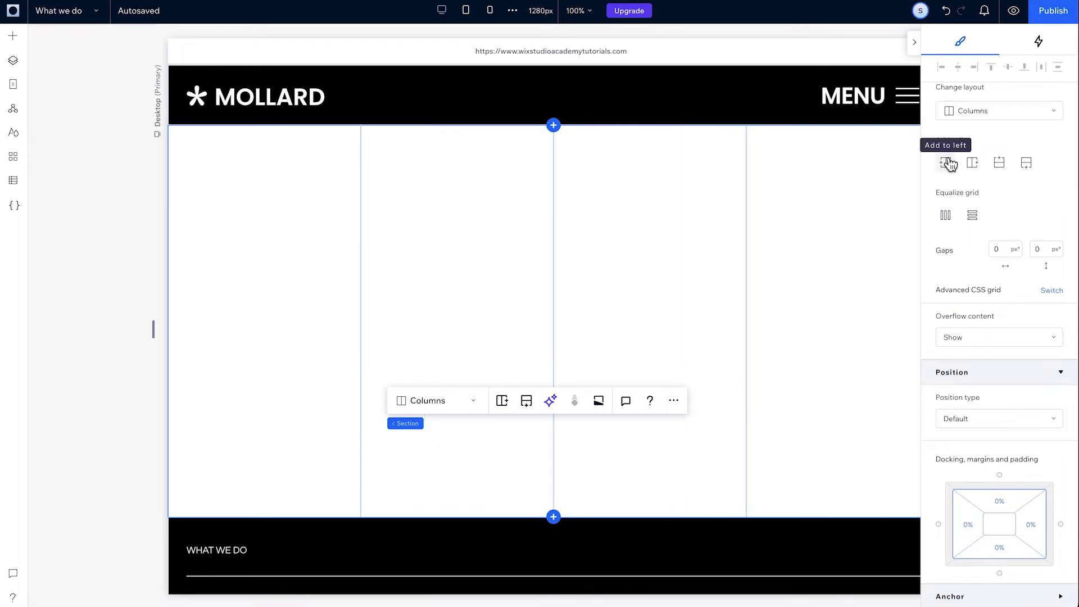
{"action": "left_click", "coordinate": [1001, 162]}
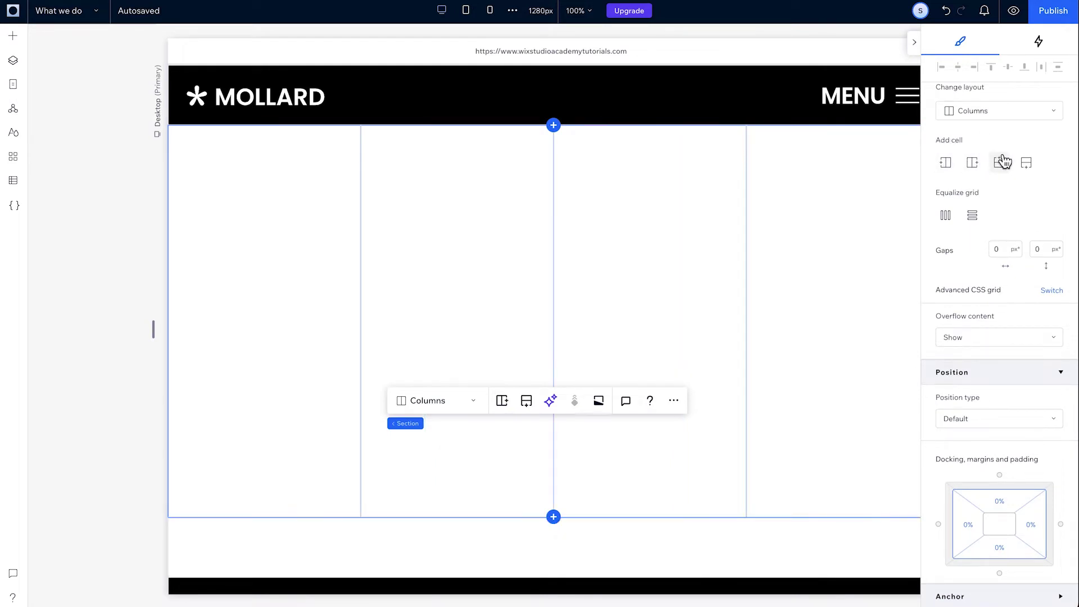
{"action": "key", "text": "ctrl+z"}
{"action": "key", "text": "ctrl+z"}
{"action": "key", "text": "ctrl+z"}
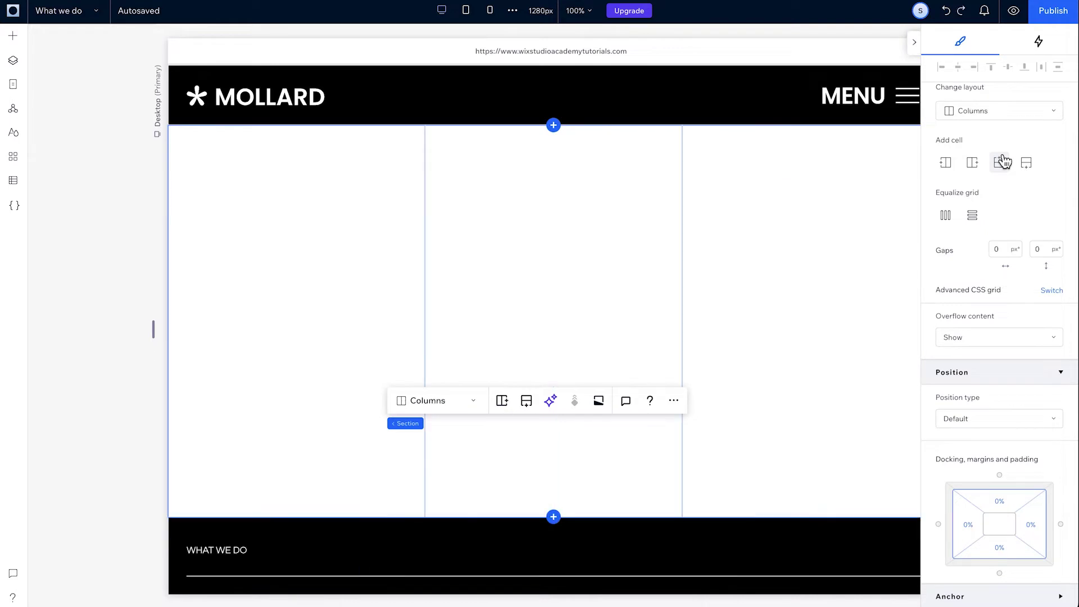
{"action": "left_click", "coordinate": [914, 43]}
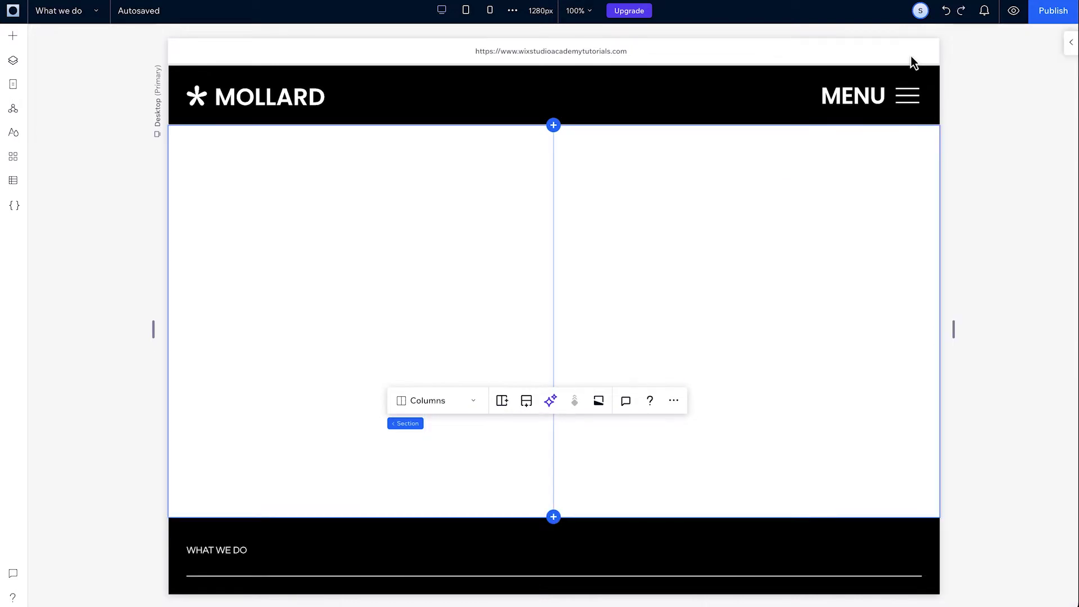
Step: Divide the right column into stacked top and bottom cells, resizing the row divider and equalizing the grid
{"action": "left_click", "coordinate": [748, 258]}
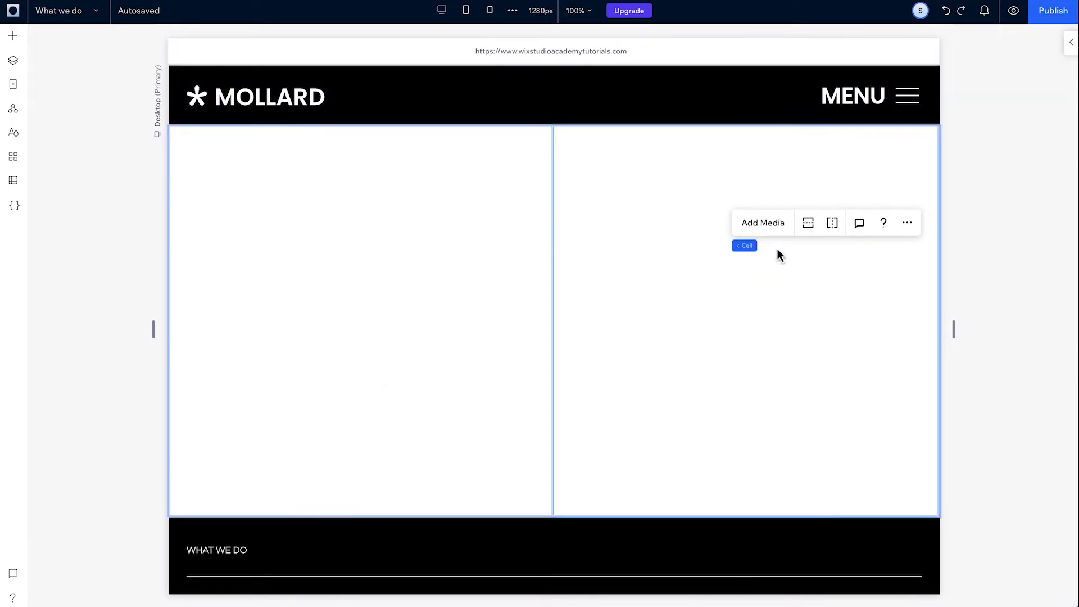
{"action": "left_click", "coordinate": [808, 223]}
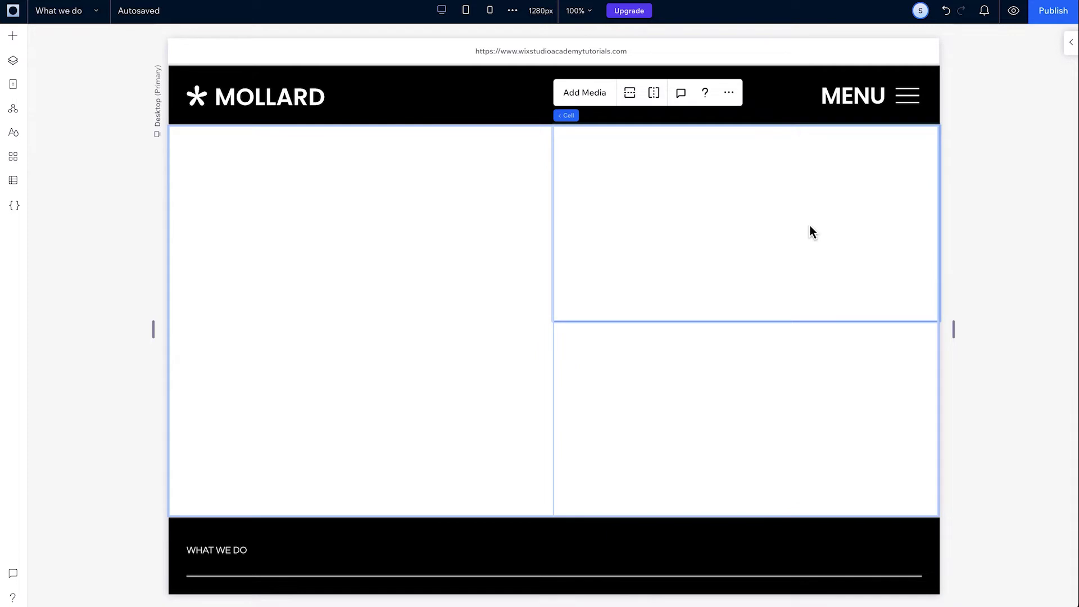
{"action": "left_click", "coordinate": [654, 94]}
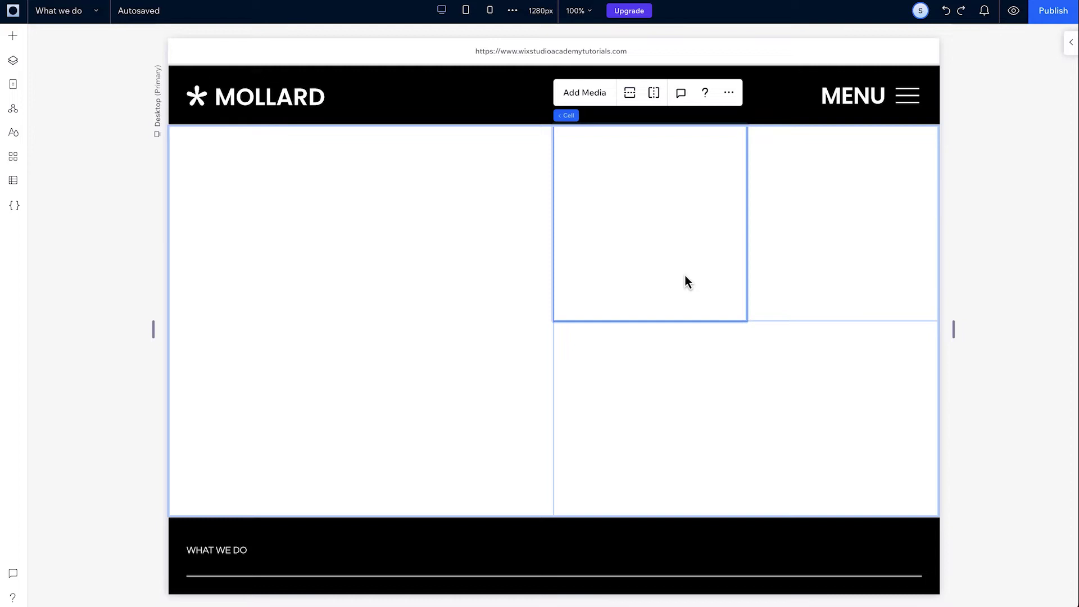
{"action": "key", "text": "Delete"}
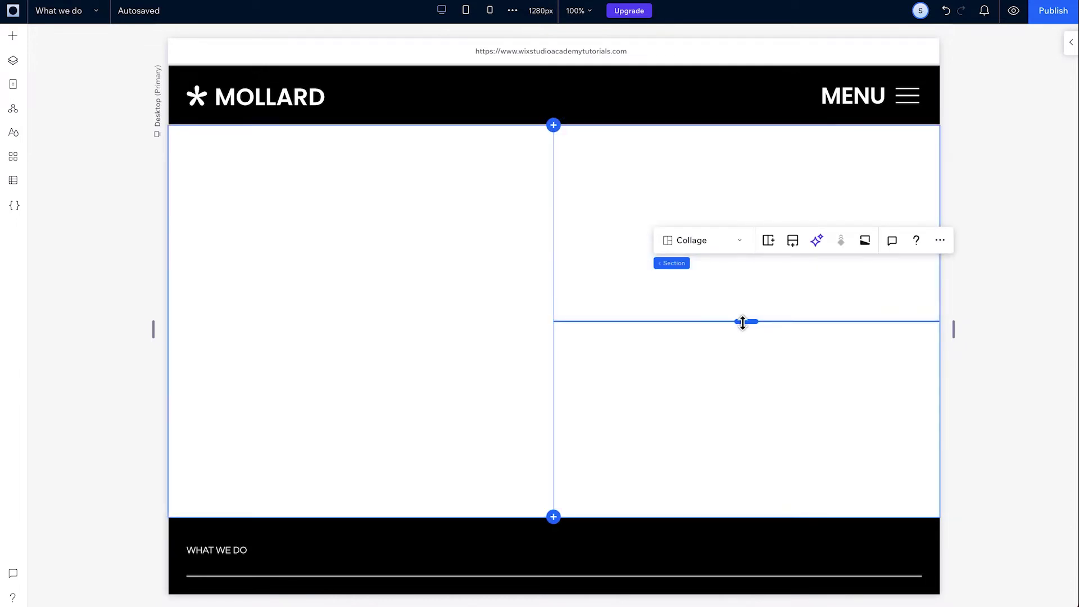
{"action": "left_click_drag", "start_coordinate": [745, 354], "coordinate": [742, 409]}
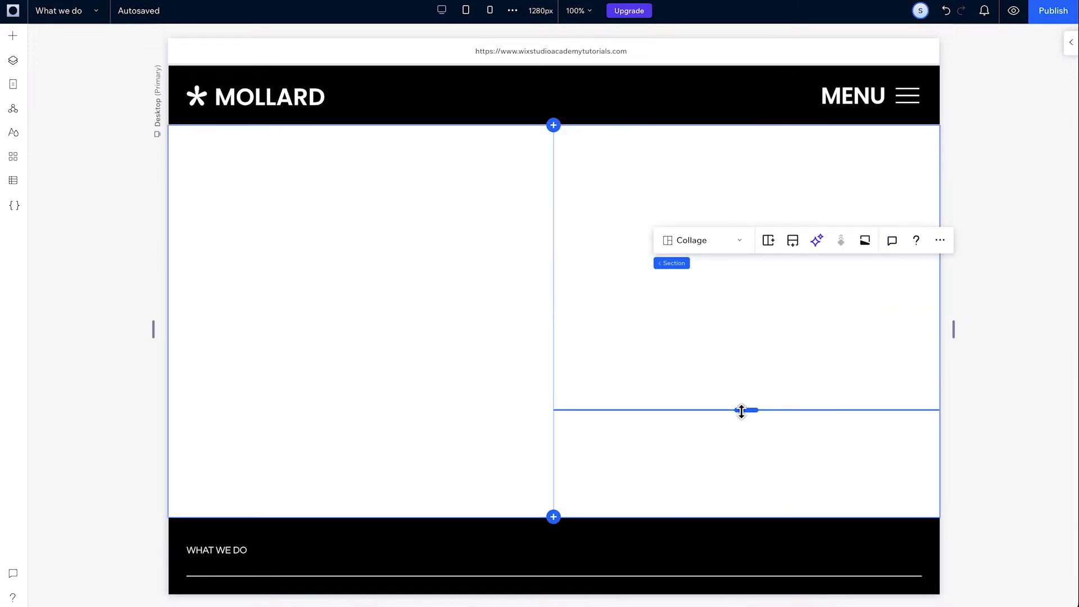
{"action": "left_click", "coordinate": [1070, 43]}
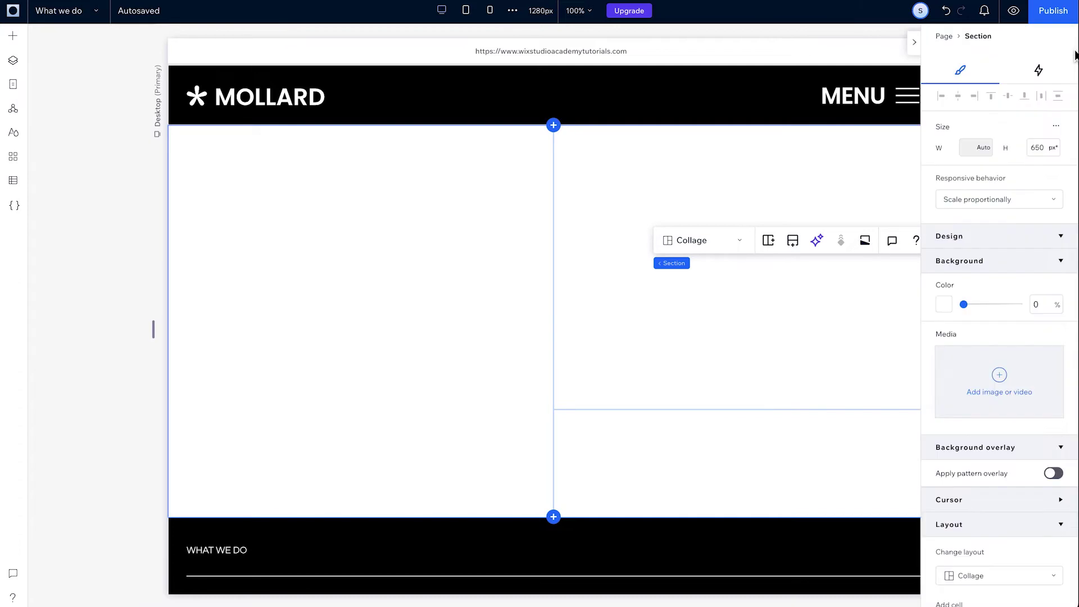
{"action": "scroll", "coordinate": [1019, 254], "scroll_direction": "down", "scroll_amount": 6}
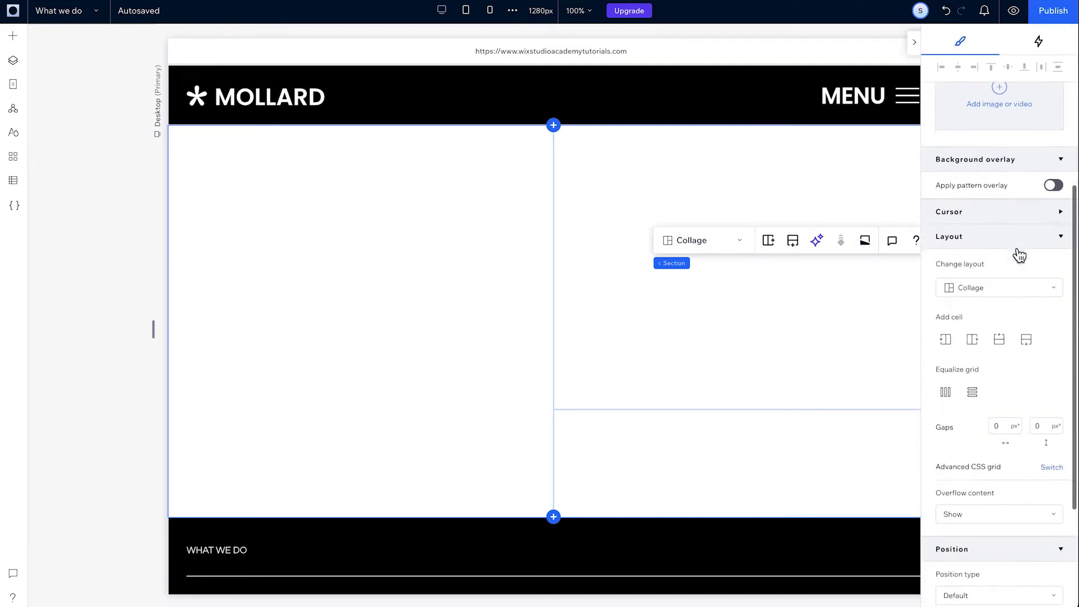
{"action": "left_click", "coordinate": [973, 344]}
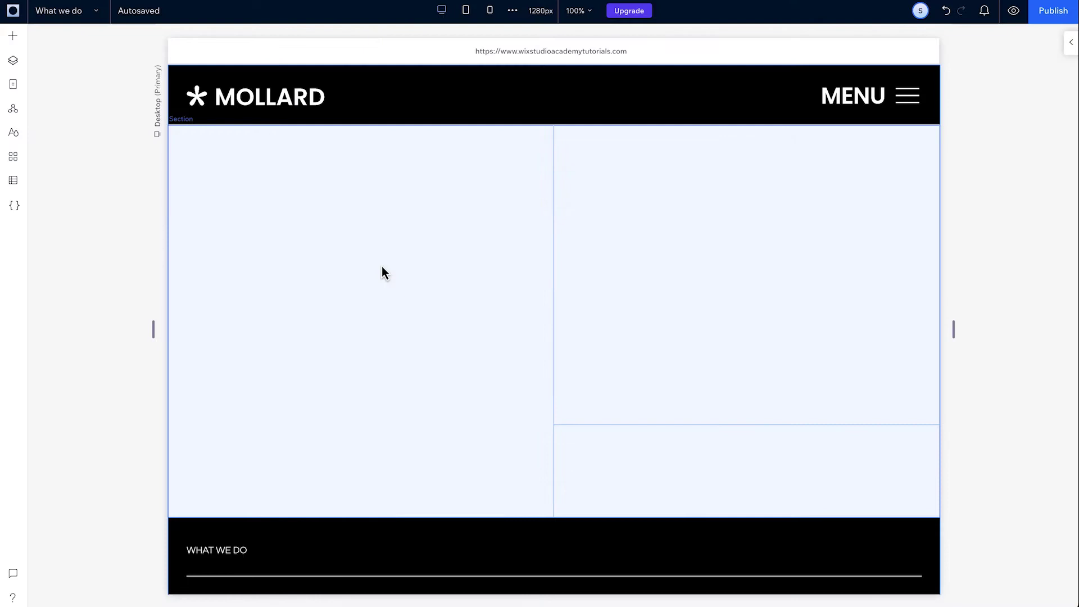
Step: Fill the left full-height cell with solid black at 100% opacity
{"action": "left_click", "coordinate": [392, 271]}
{"action": "left_click", "coordinate": [392, 272]}
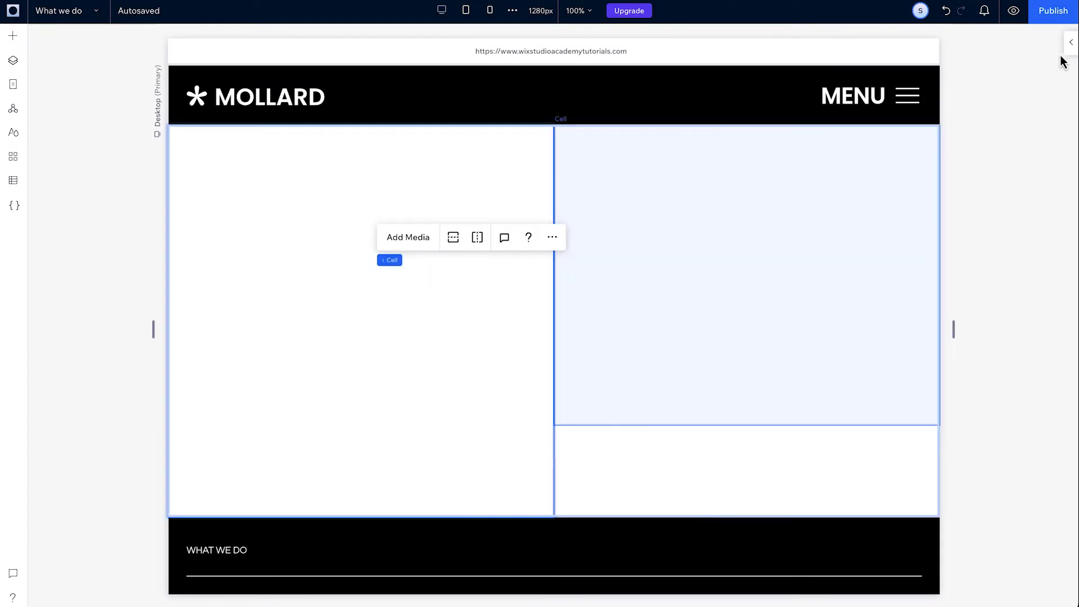
{"action": "left_click", "coordinate": [1070, 42]}
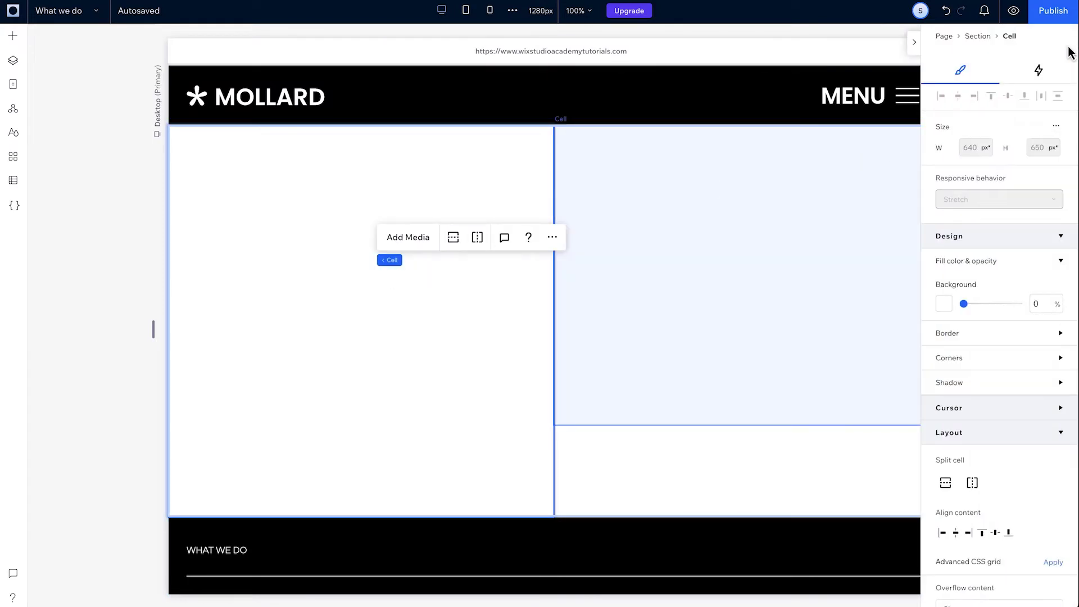
{"action": "left_click", "coordinate": [944, 307]}
{"action": "left_click", "coordinate": [1054, 382]}
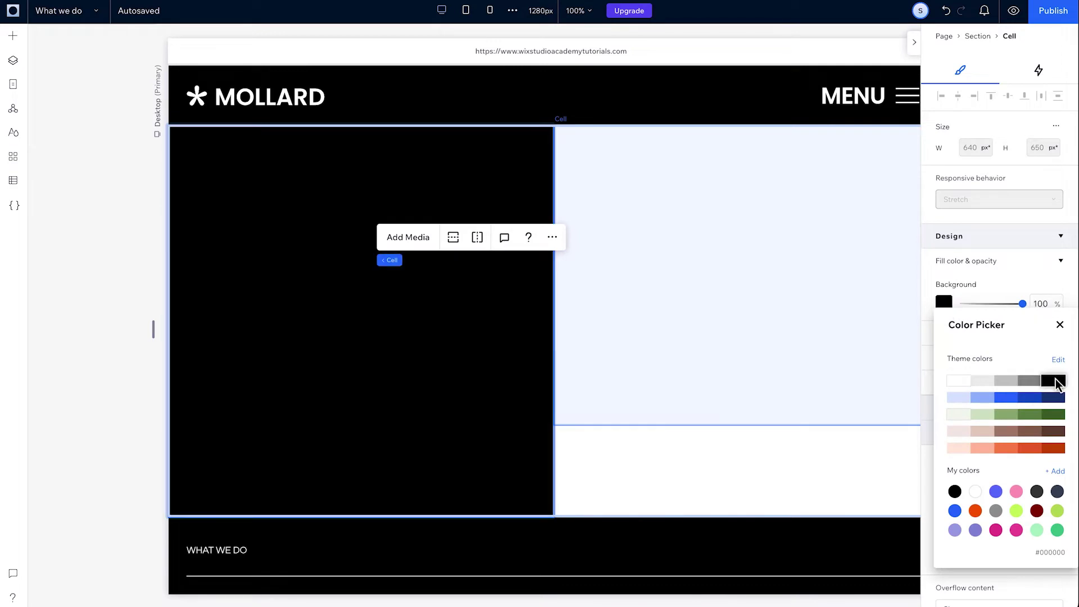
{"action": "left_click", "coordinate": [1061, 328]}
{"action": "left_click", "coordinate": [1060, 335]}
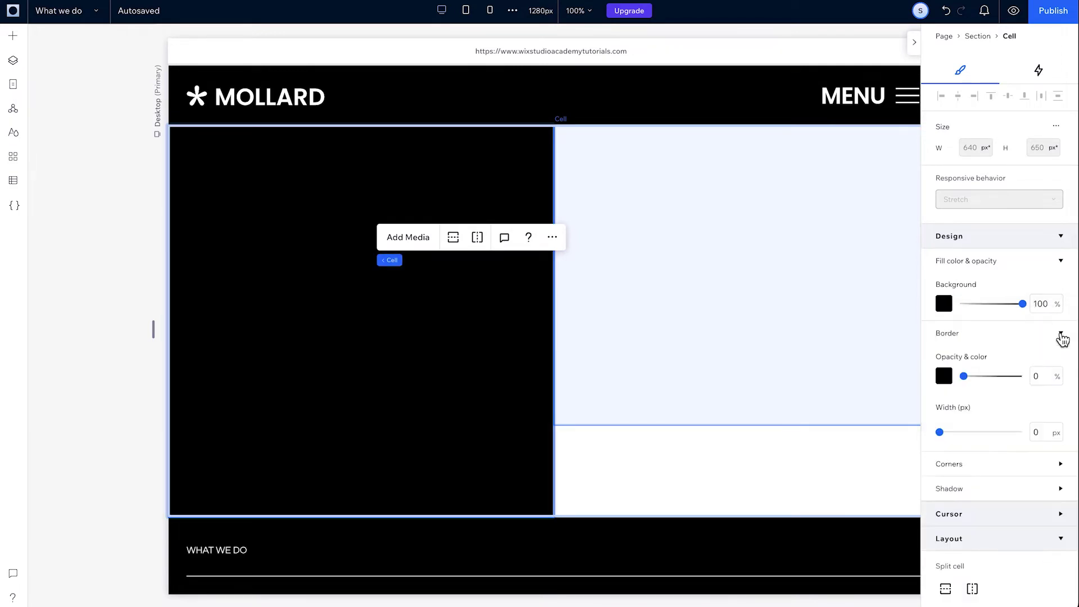
{"action": "left_click", "coordinate": [1058, 464]}
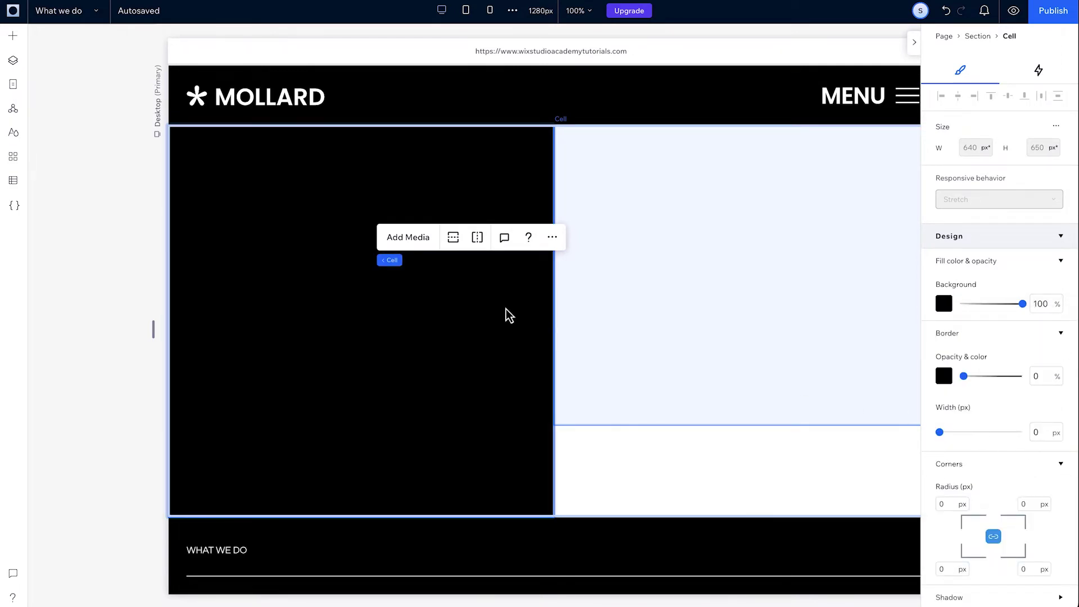
Step: Add the saved heading, description and LEARN MORE button assets to the grid, centring the description horizontally
{"action": "left_click", "coordinate": [25, 44]}
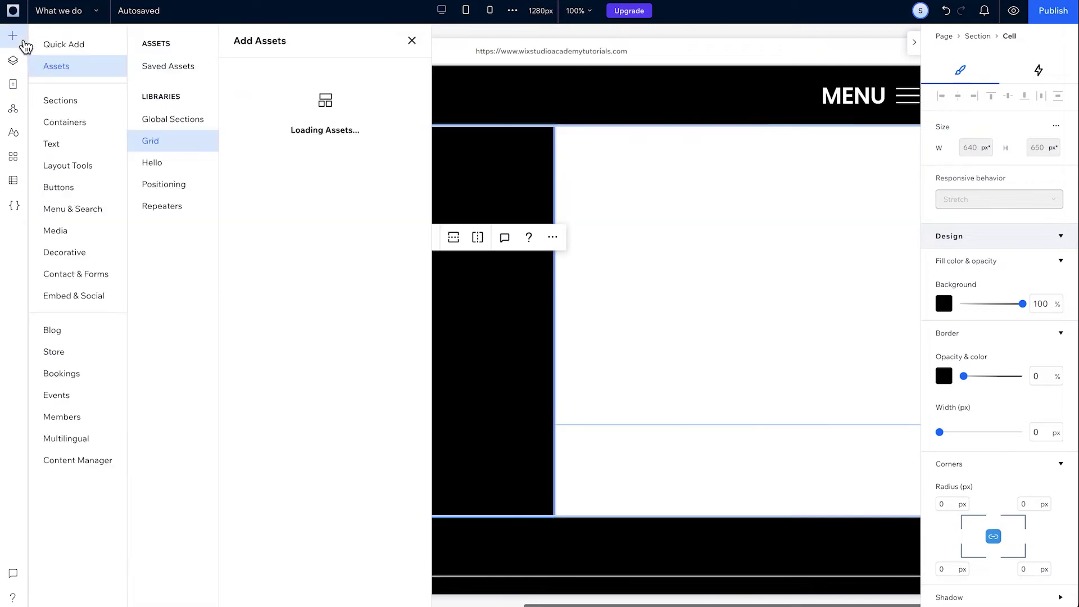
{"action": "left_click_drag", "start_coordinate": [301, 216], "coordinate": [667, 470]}
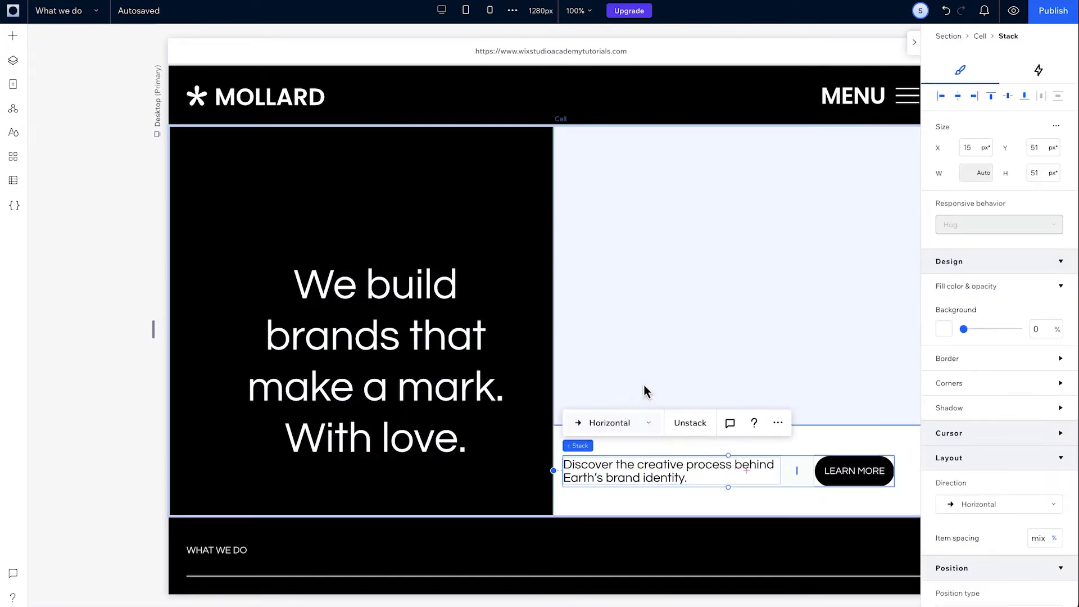
{"action": "left_click", "coordinate": [958, 98]}
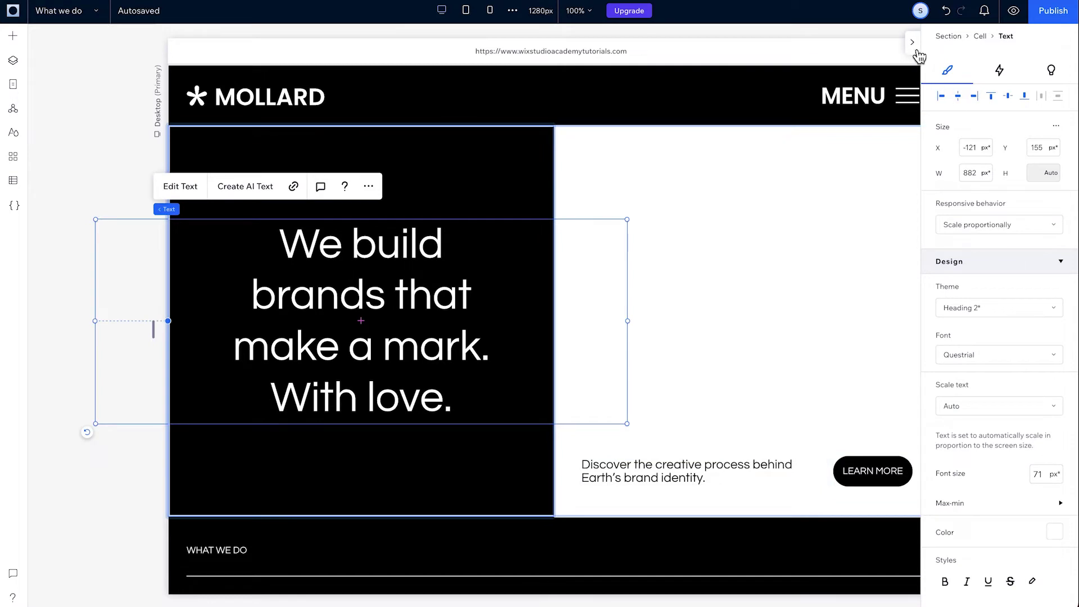
{"action": "left_click", "coordinate": [915, 49]}
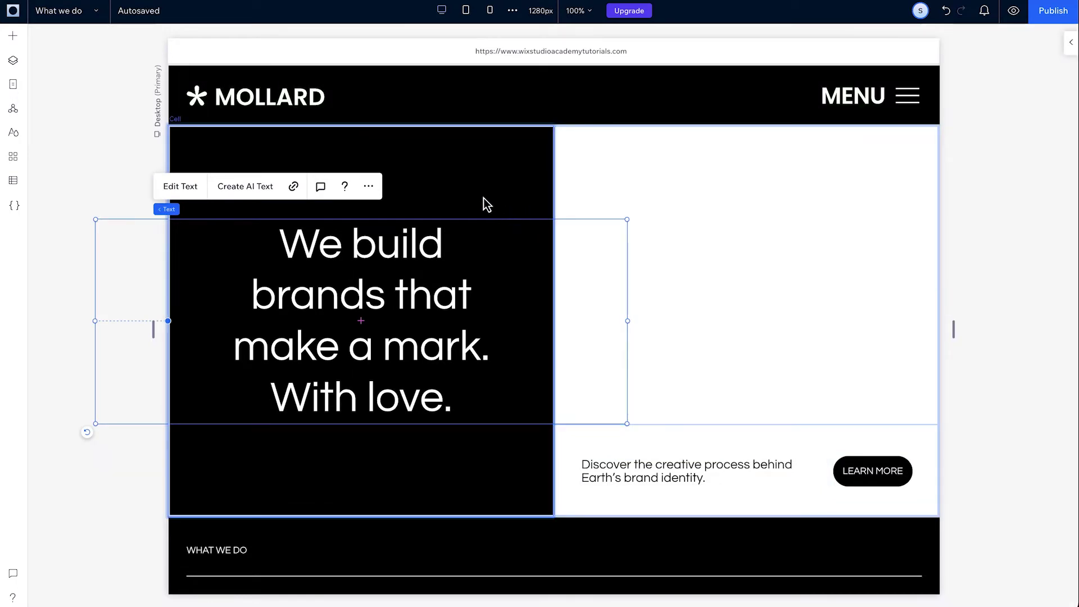
Step: Fill the left cell with the blue-to-orange gradient image from Site Files
{"action": "left_click", "coordinate": [484, 203]}
{"action": "left_click", "coordinate": [506, 169]}
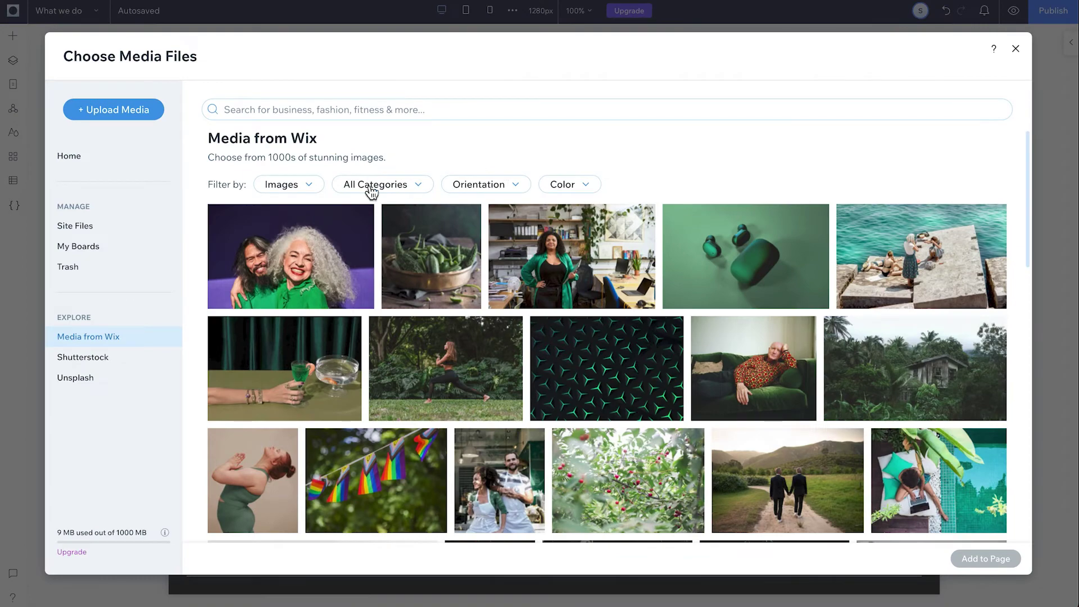
{"action": "left_click", "coordinate": [135, 226]}
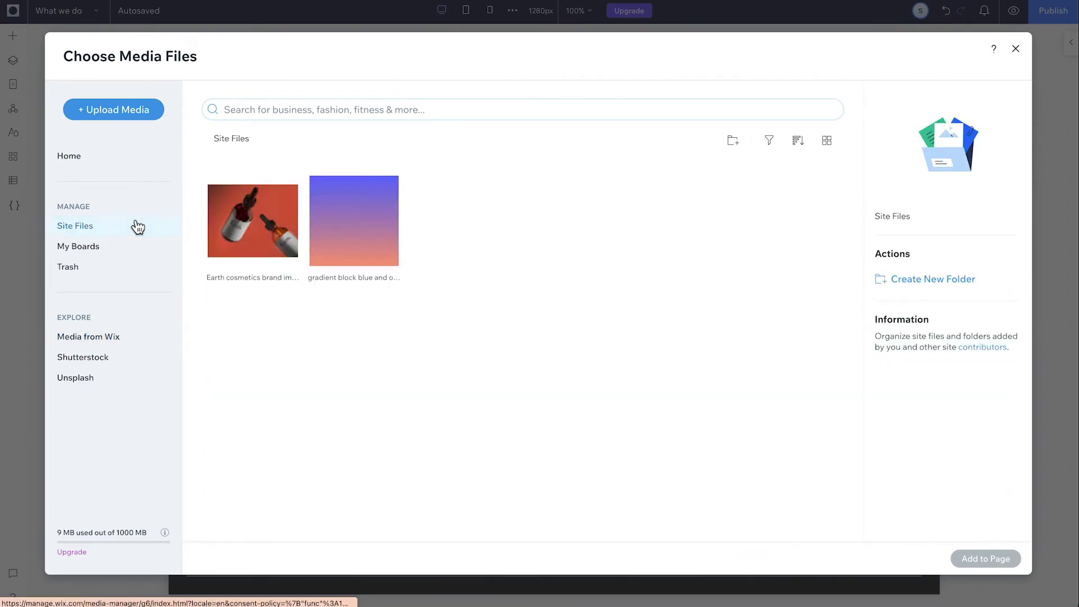
{"action": "double_click", "coordinate": [387, 227]}
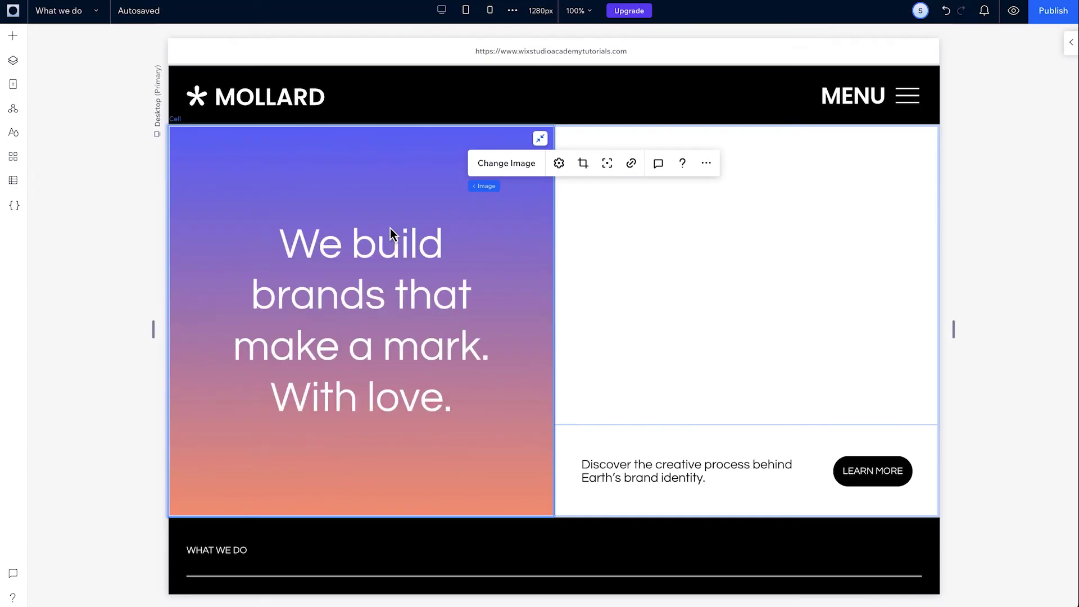
Step: Place the Earth bottle product photo in the right cell, then select the section
{"action": "left_click", "coordinate": [619, 256]}
{"action": "left_click", "coordinate": [585, 94]}
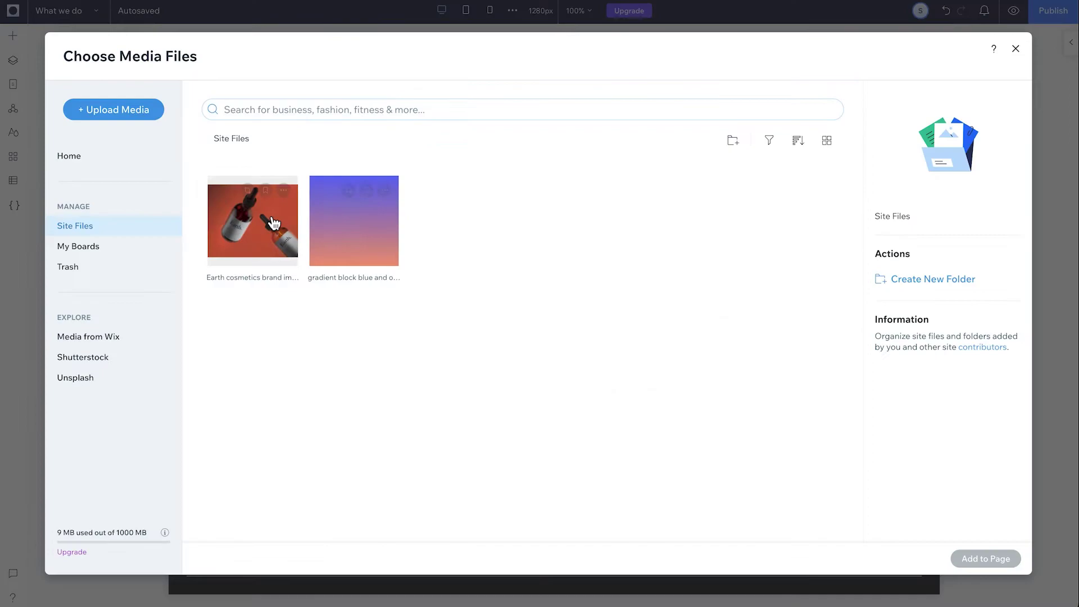
{"action": "double_click", "coordinate": [263, 220]}
{"action": "left_click", "coordinate": [569, 116]}
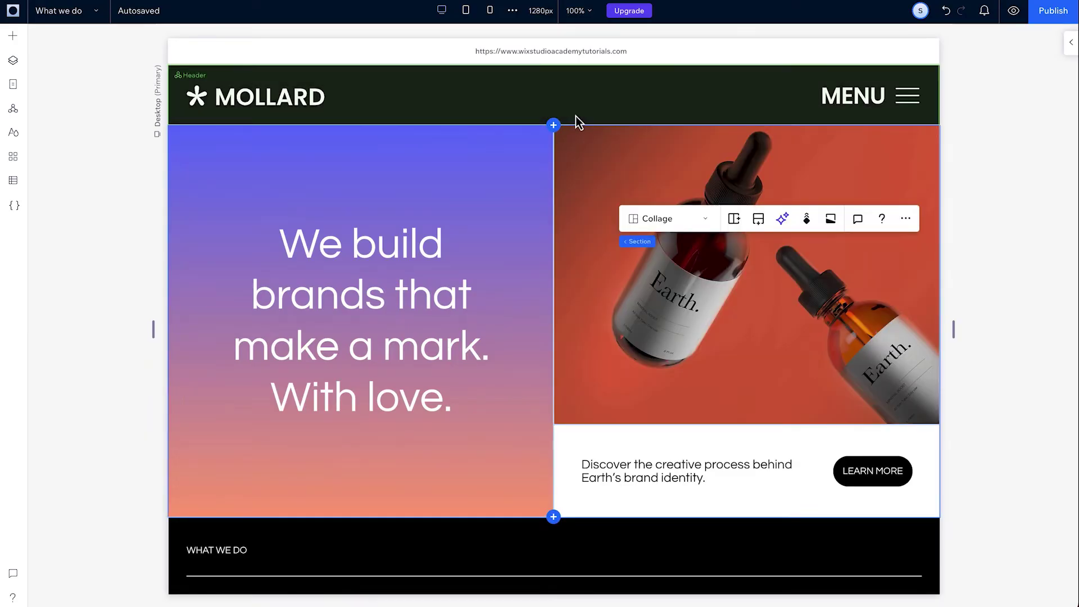
Step: Set 20px horizontal and vertical cell gaps and a 2% margin linked on all sides
{"action": "left_click", "coordinate": [1068, 42]}
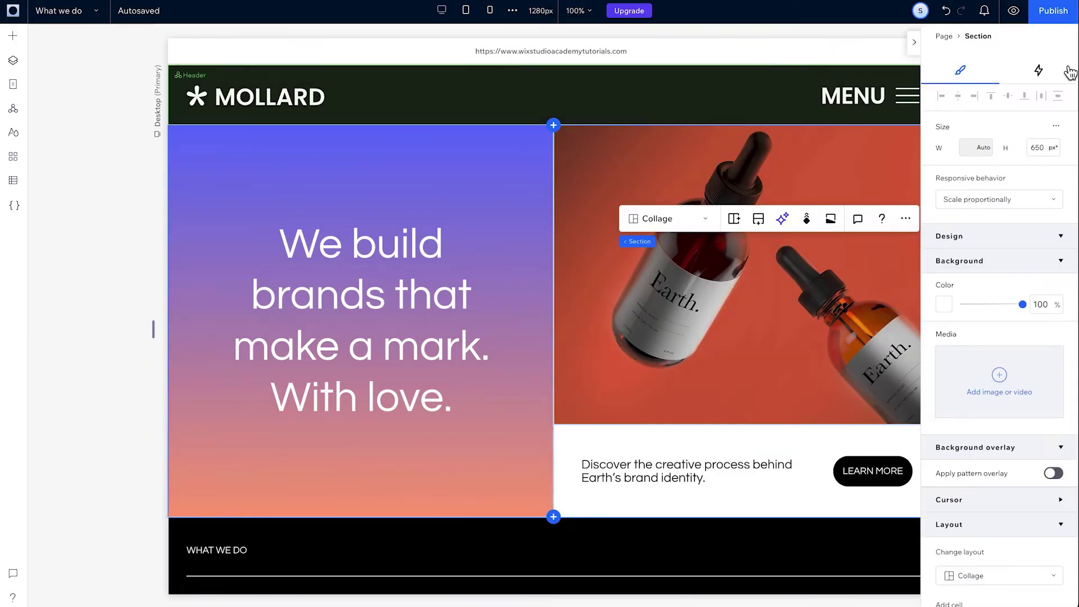
{"action": "scroll", "coordinate": [1042, 173], "scroll_direction": "down", "scroll_amount": 6}
{"action": "scroll", "coordinate": [1044, 179], "scroll_direction": "down", "scroll_amount": 1}
{"action": "left_click", "coordinate": [998, 251]}
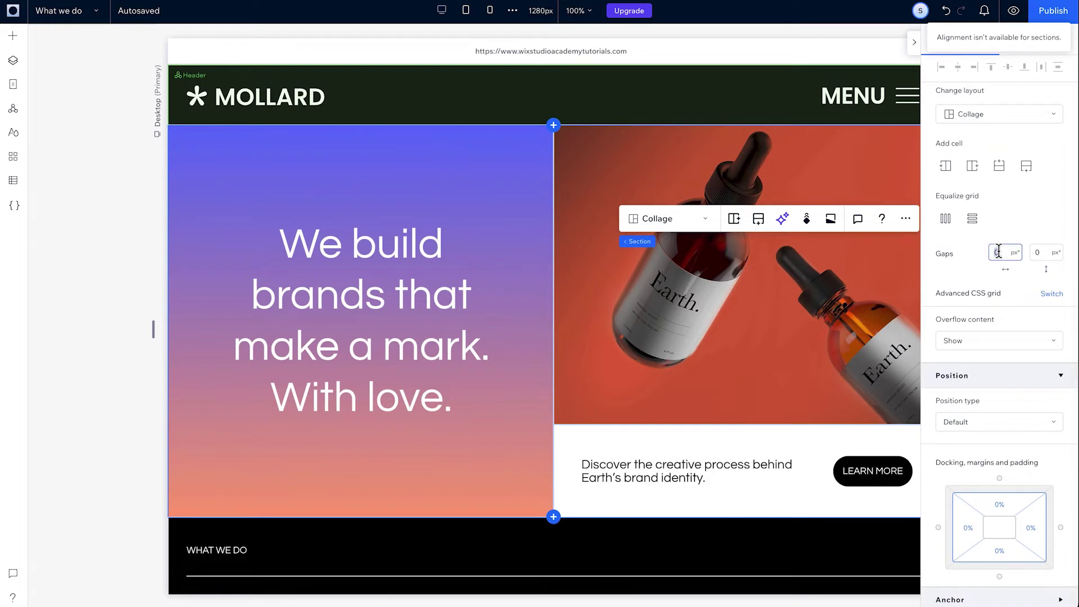
{"action": "type", "text": "20"}
{"action": "left_click", "coordinate": [1037, 252]}
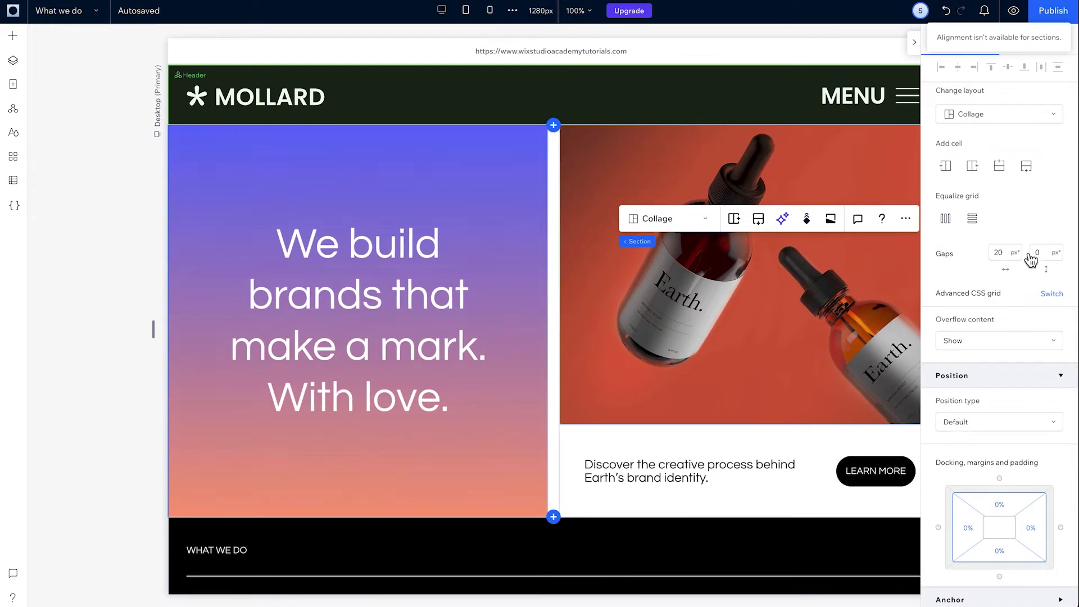
{"action": "type", "text": "20"}
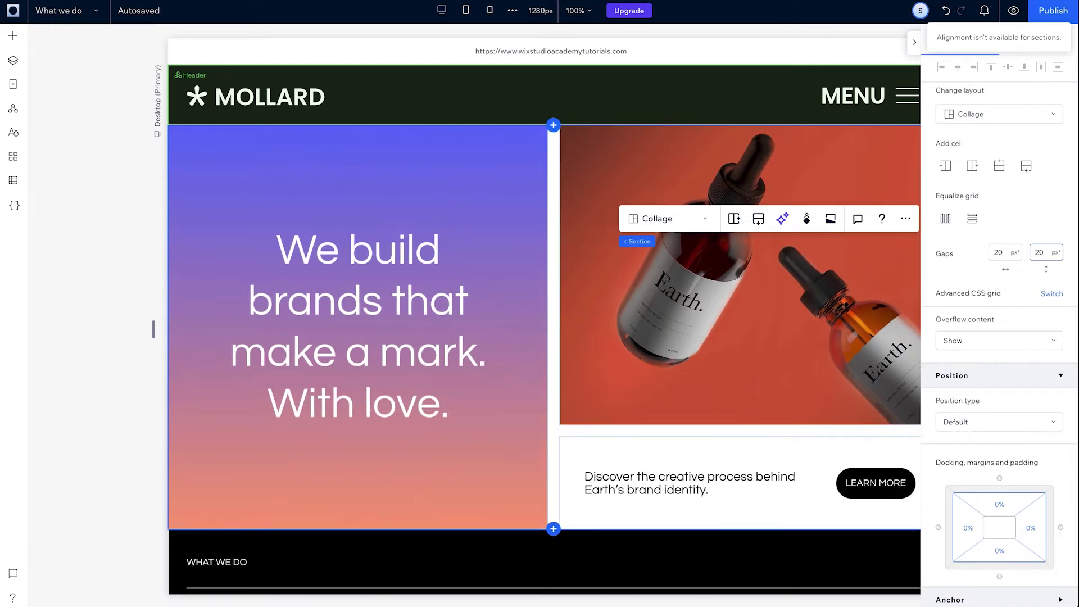
{"action": "left_click", "coordinate": [999, 507]}
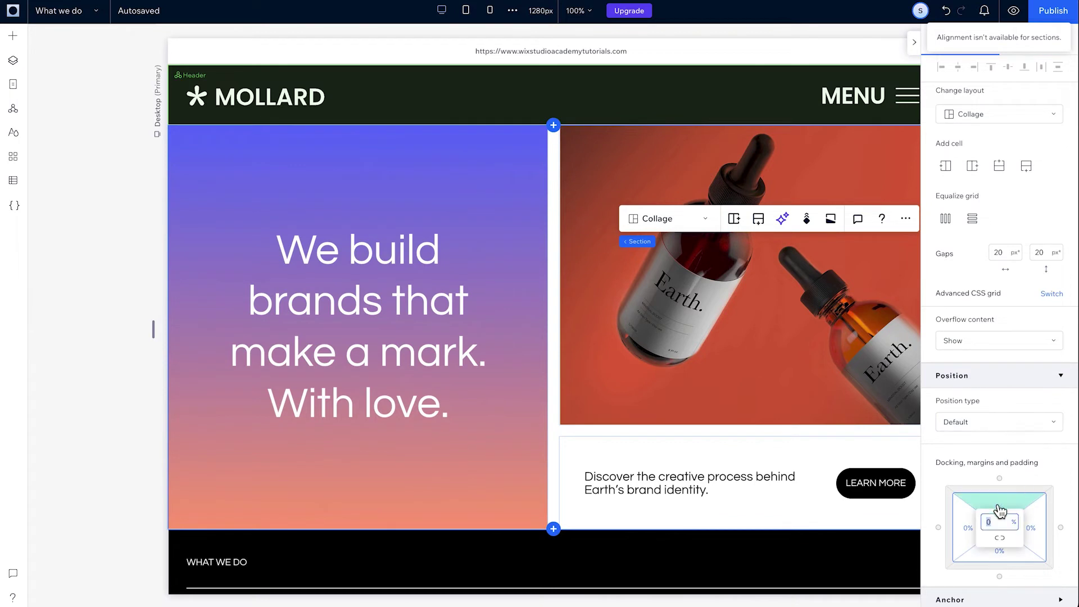
{"action": "type", "text": "2"}
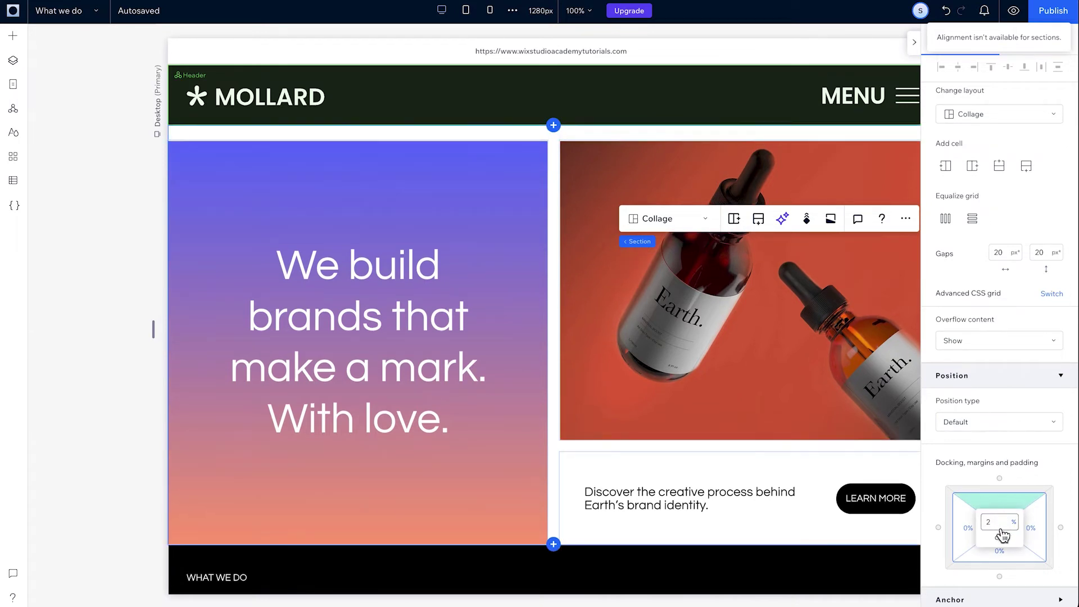
{"action": "left_click", "coordinate": [1000, 540]}
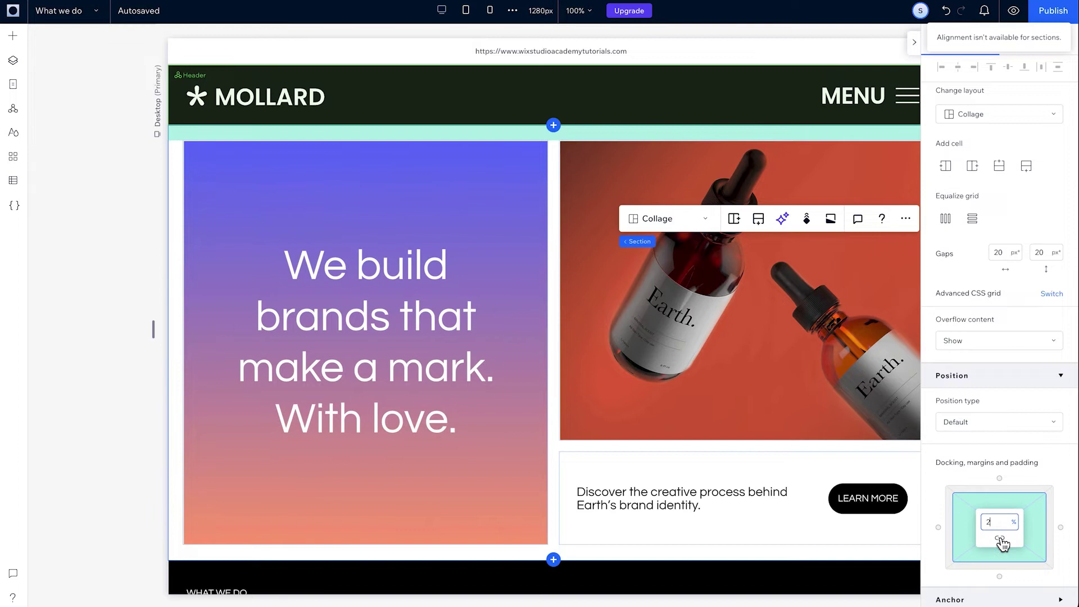
Step: Make the section's background colour black
{"action": "scroll", "coordinate": [1002, 544], "scroll_direction": "up", "scroll_amount": 10}
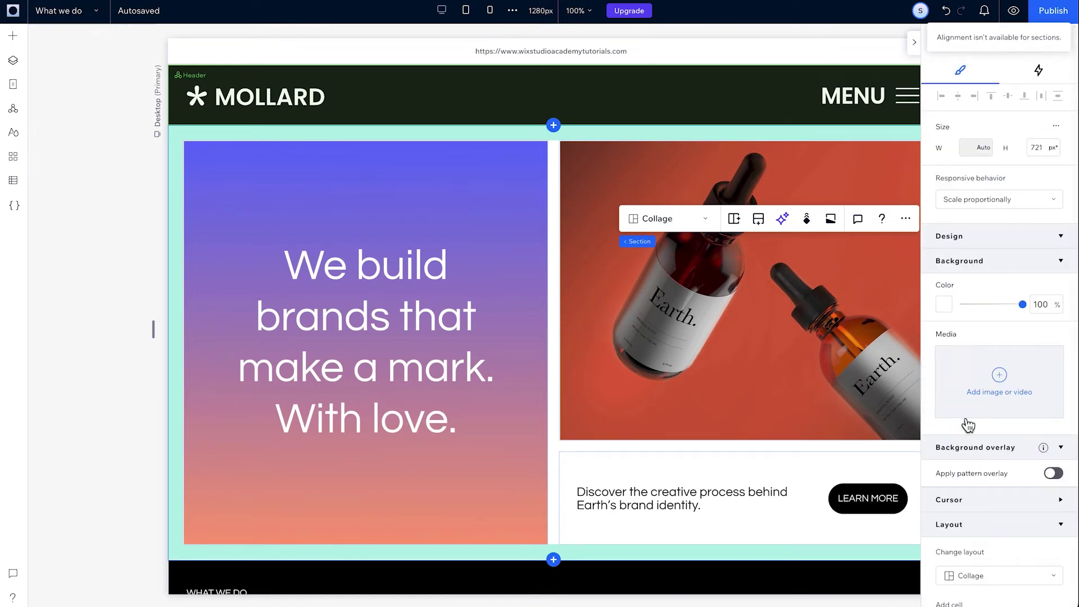
{"action": "left_click", "coordinate": [944, 302]}
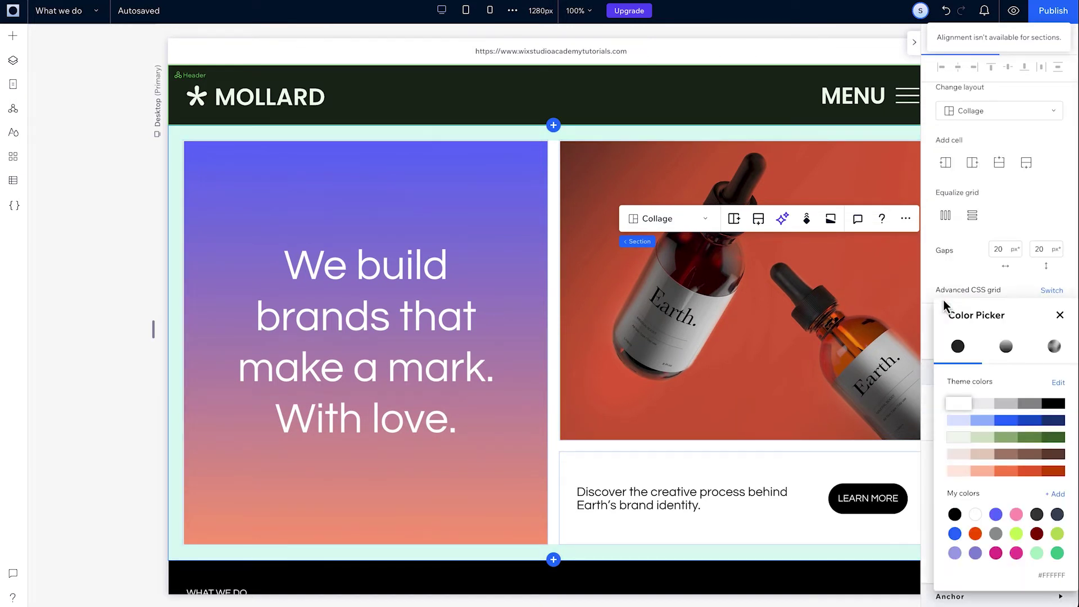
{"action": "left_click", "coordinate": [1053, 403]}
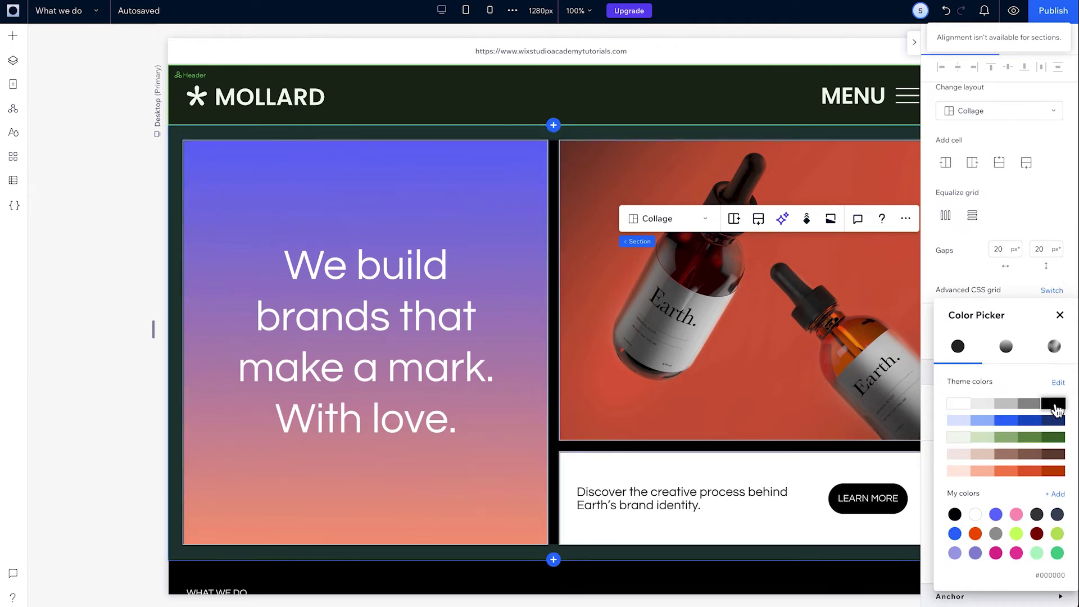
{"action": "left_click", "coordinate": [914, 54]}
{"action": "left_click", "coordinate": [911, 47]}
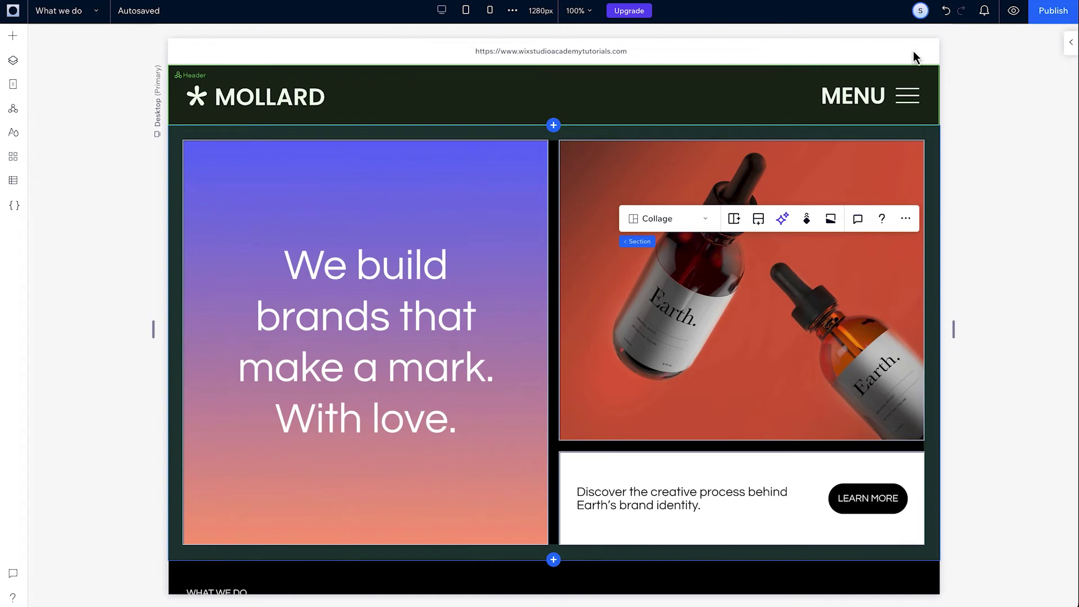
{"action": "left_click", "coordinate": [807, 473]}
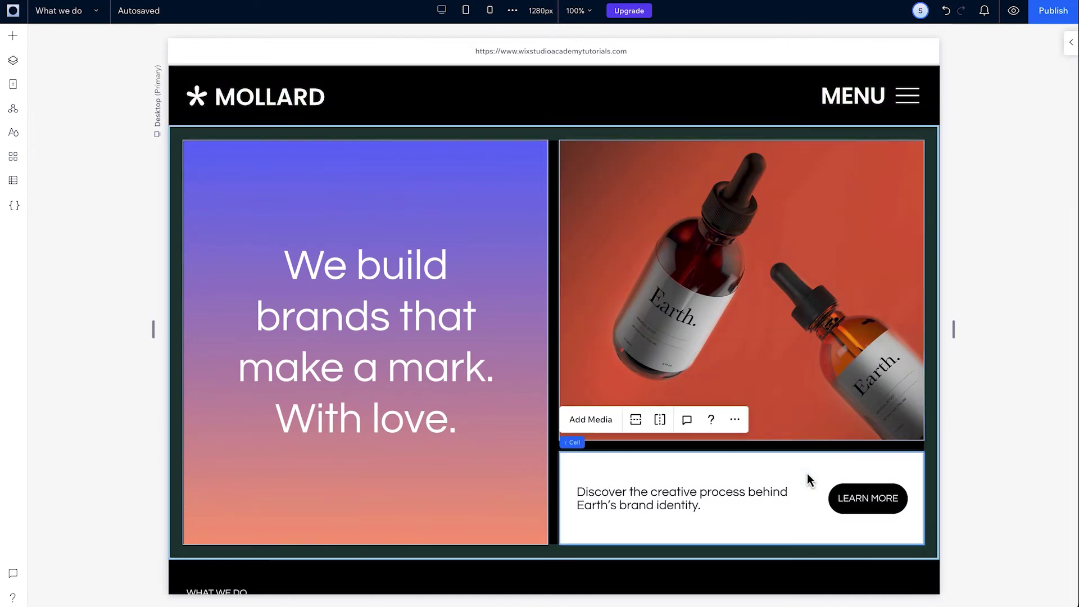
{"action": "left_click", "coordinate": [791, 372]}
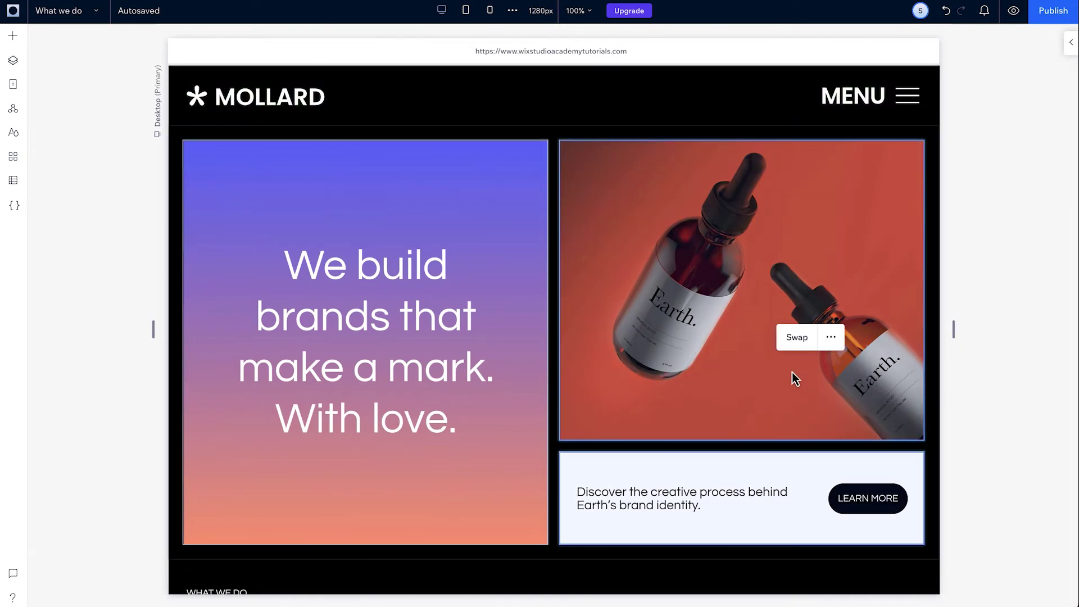
{"action": "left_click", "coordinate": [793, 338]}
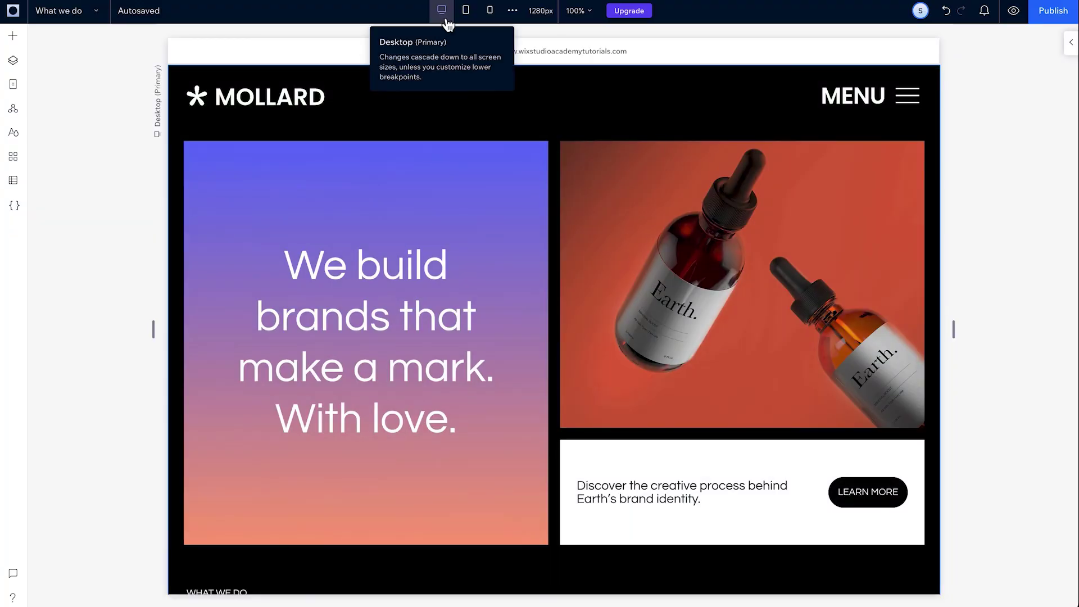
Step: Switch from Tablet to the 390px Mobile breakpoint and open the grid section's settings
{"action": "left_click", "coordinate": [458, 17]}
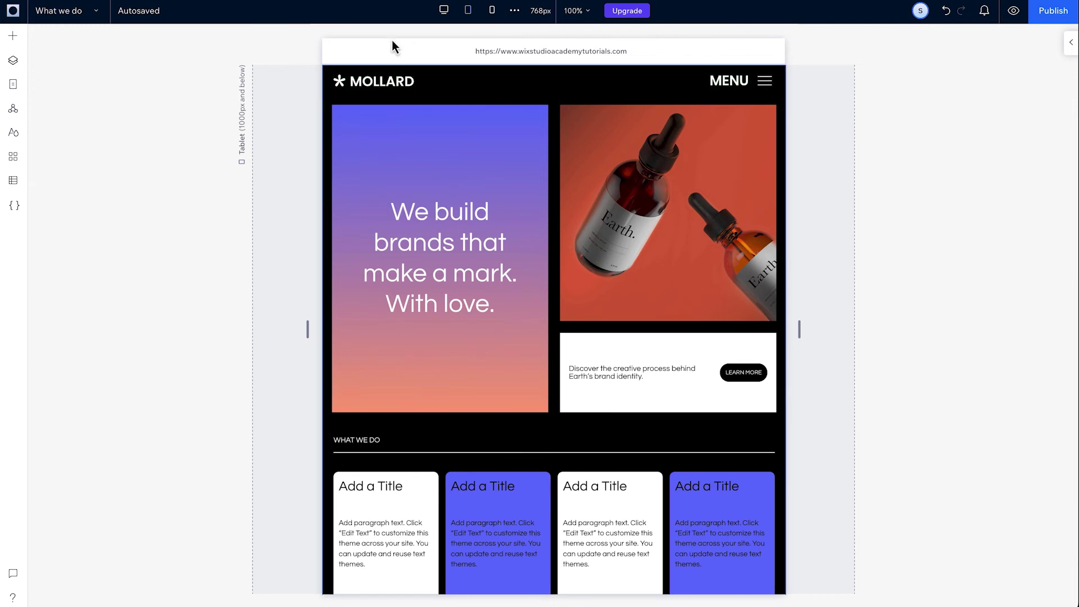
{"action": "left_click", "coordinate": [492, 12]}
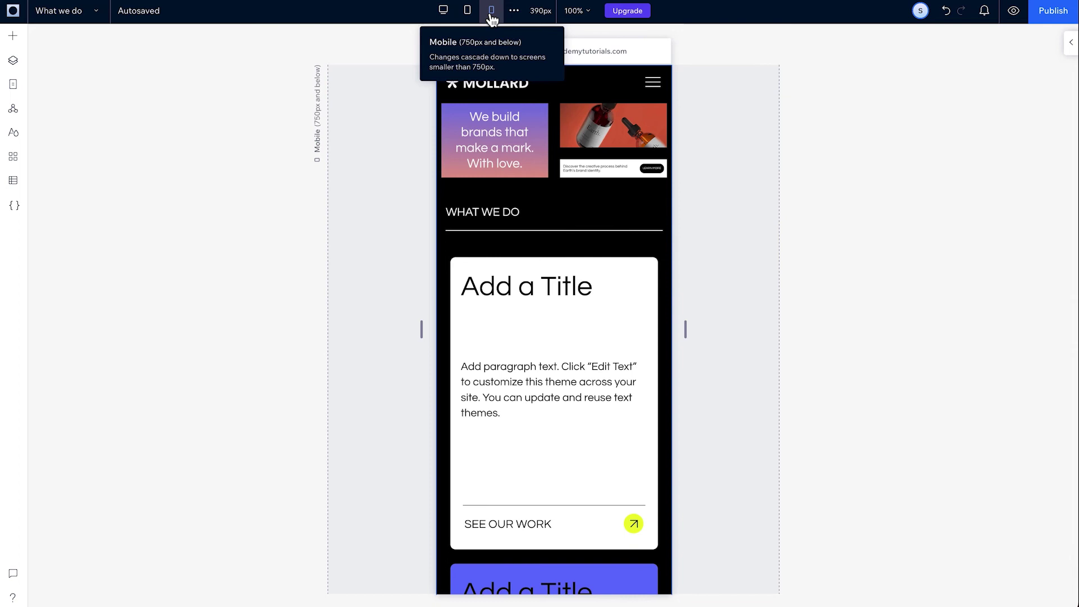
{"action": "left_click", "coordinate": [552, 127]}
{"action": "left_click", "coordinate": [1071, 49]}
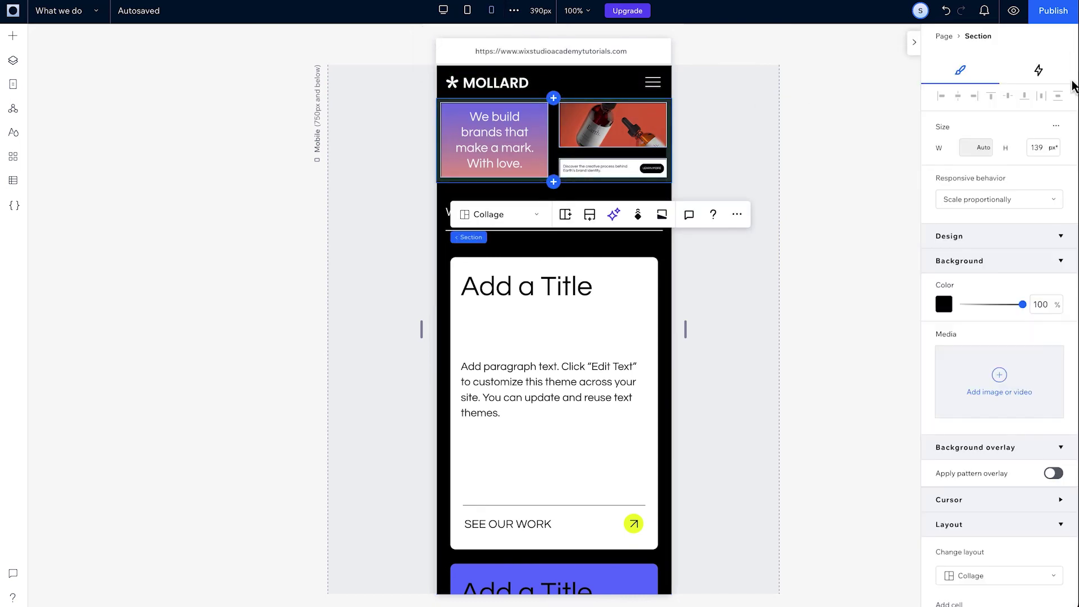
Step: Change the mobile section layout to Rows, then confirm tablet and desktop keep the collage
{"action": "left_click", "coordinate": [1025, 578]}
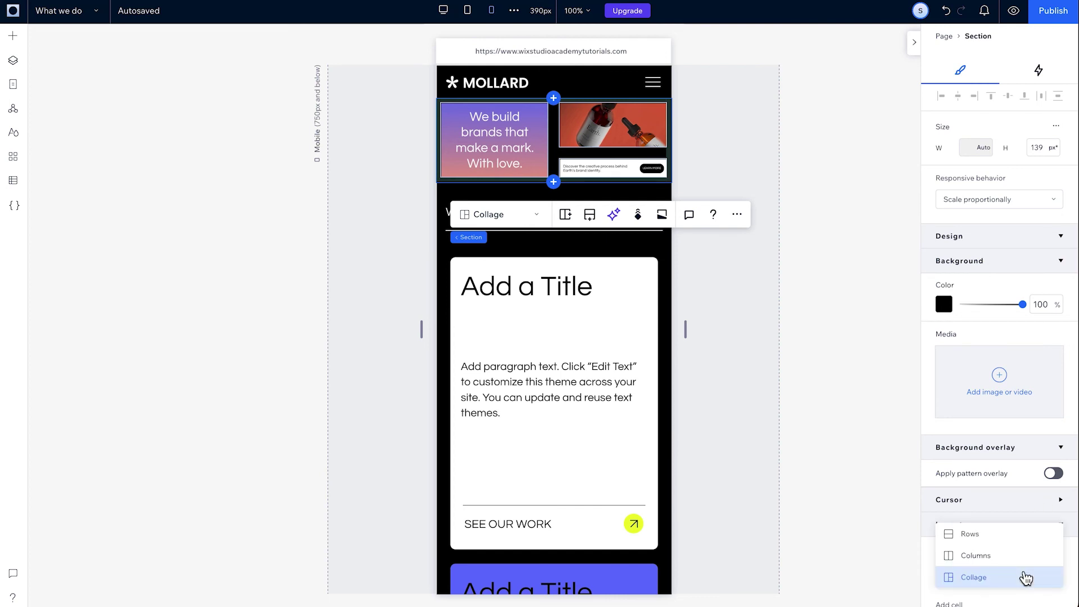
{"action": "left_click", "coordinate": [1013, 537]}
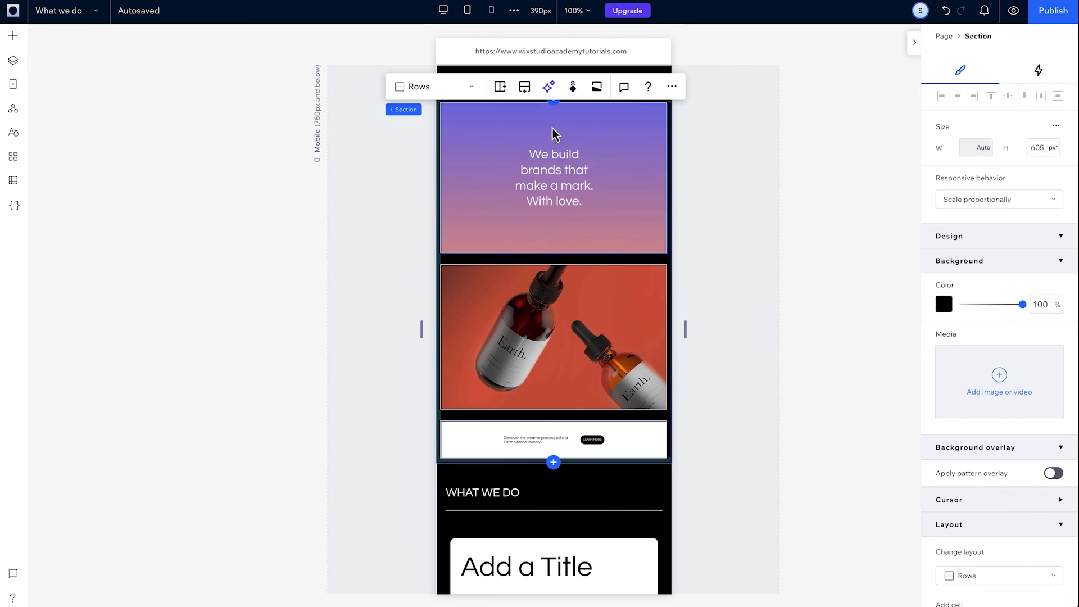
{"action": "left_click", "coordinate": [466, 19]}
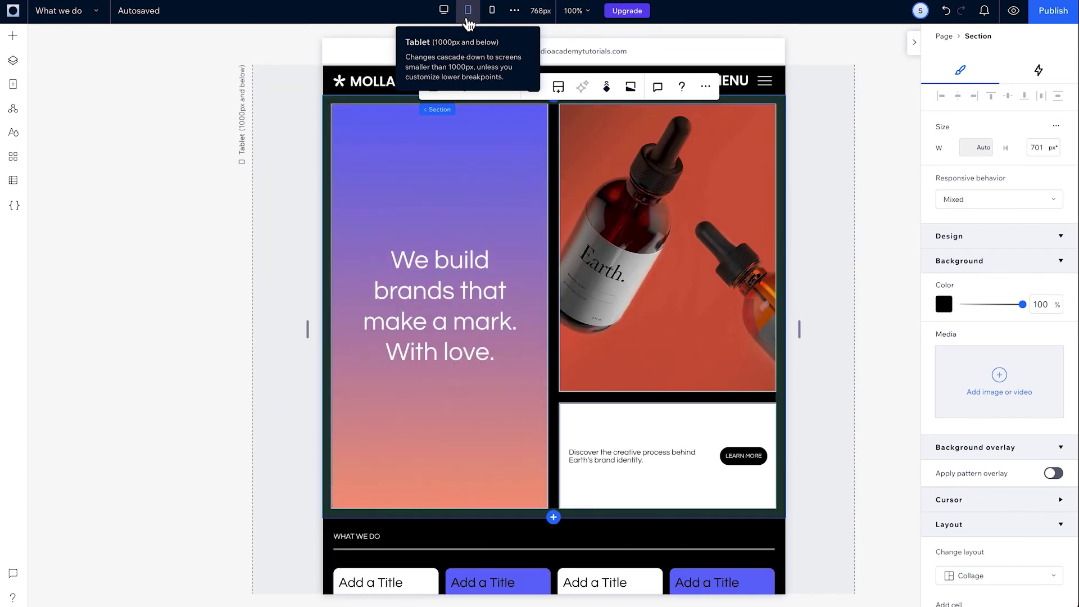
{"action": "left_click", "coordinate": [444, 14]}
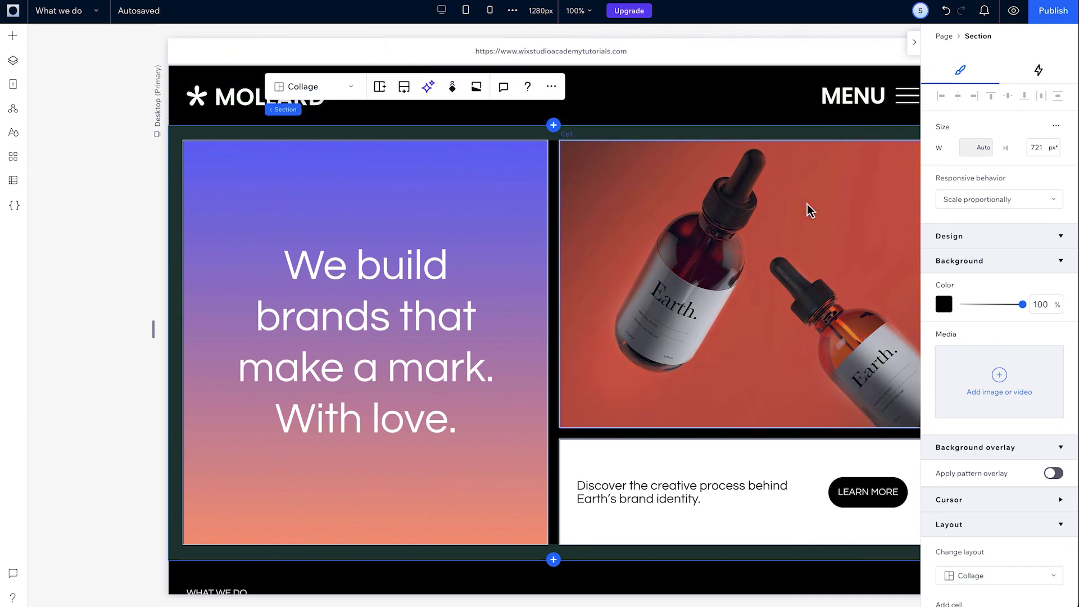
{"action": "scroll", "coordinate": [945, 282], "scroll_direction": "down", "scroll_amount": 3}
{"action": "scroll", "coordinate": [945, 282], "scroll_direction": "down", "scroll_amount": 5}
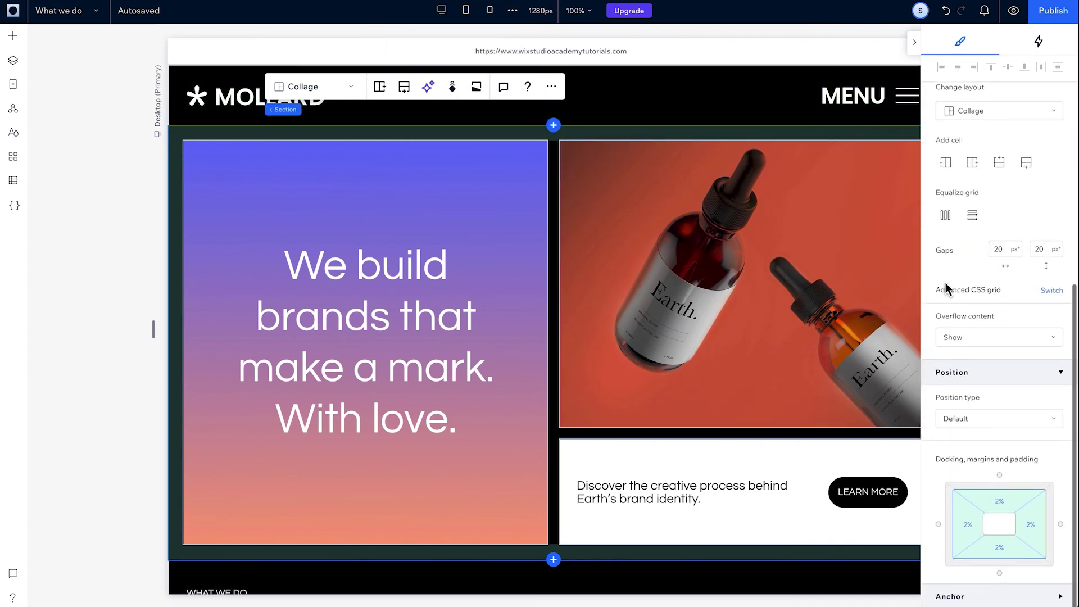